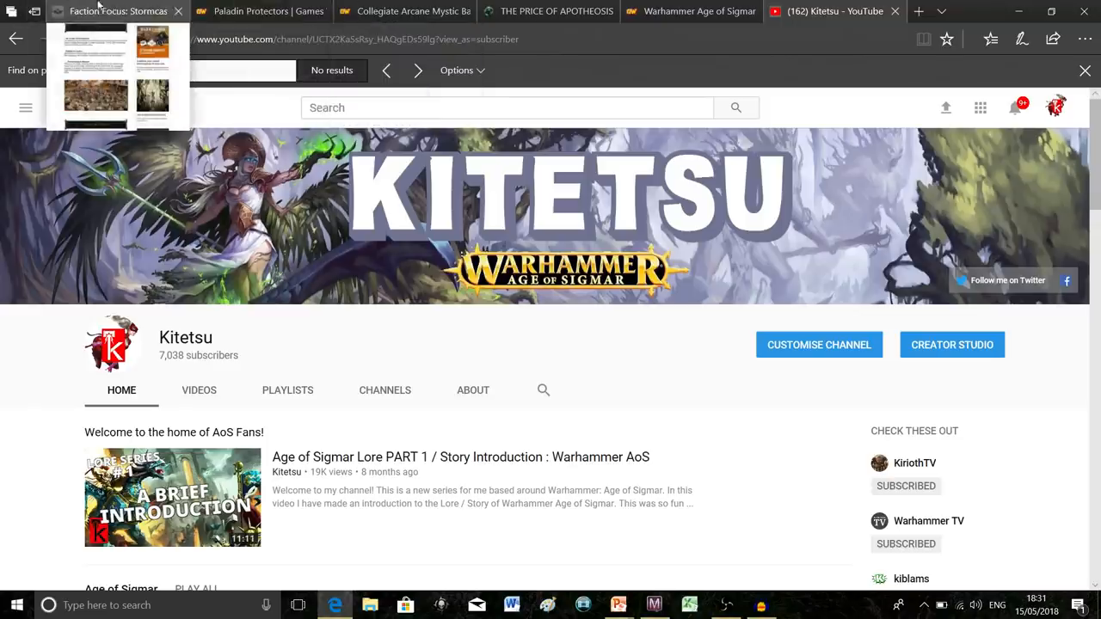
Step: Bring up the Faction Focus: Stormcast Eternals article tab to read its introduction
left_click(110, 10)
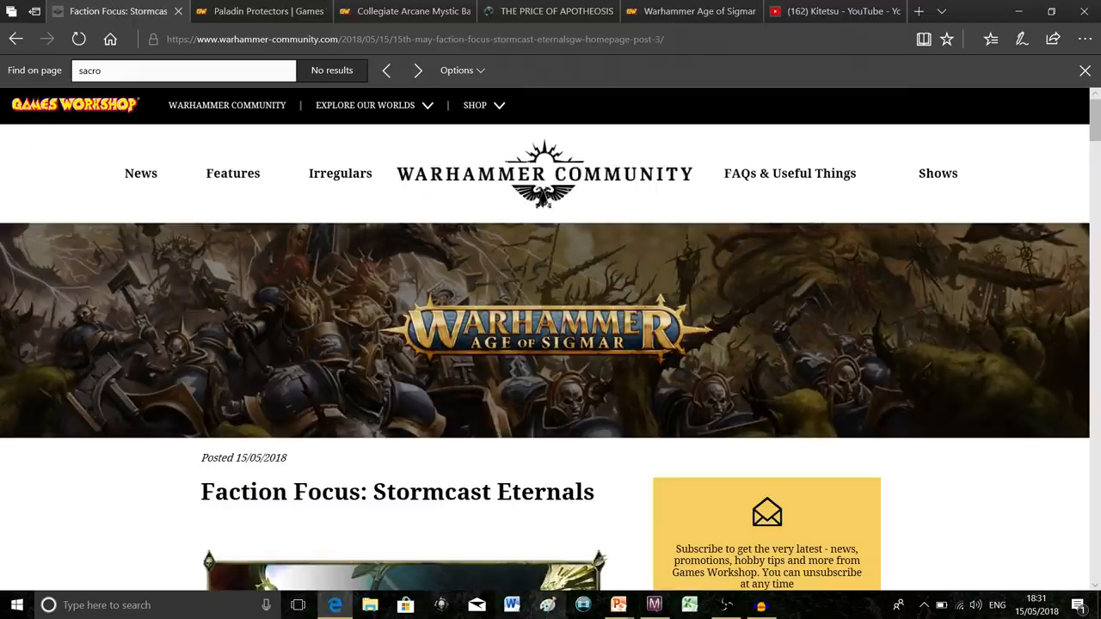
scroll(580, 346, "down", 3)
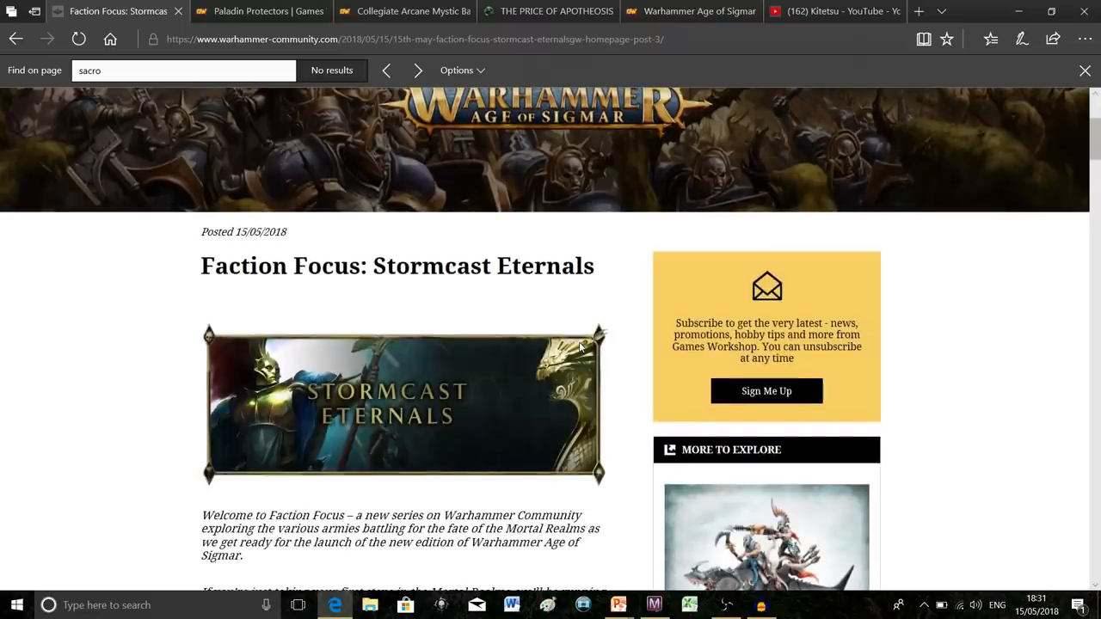
scroll(581, 346, "down", 2)
scroll(594, 344, "down", 1)
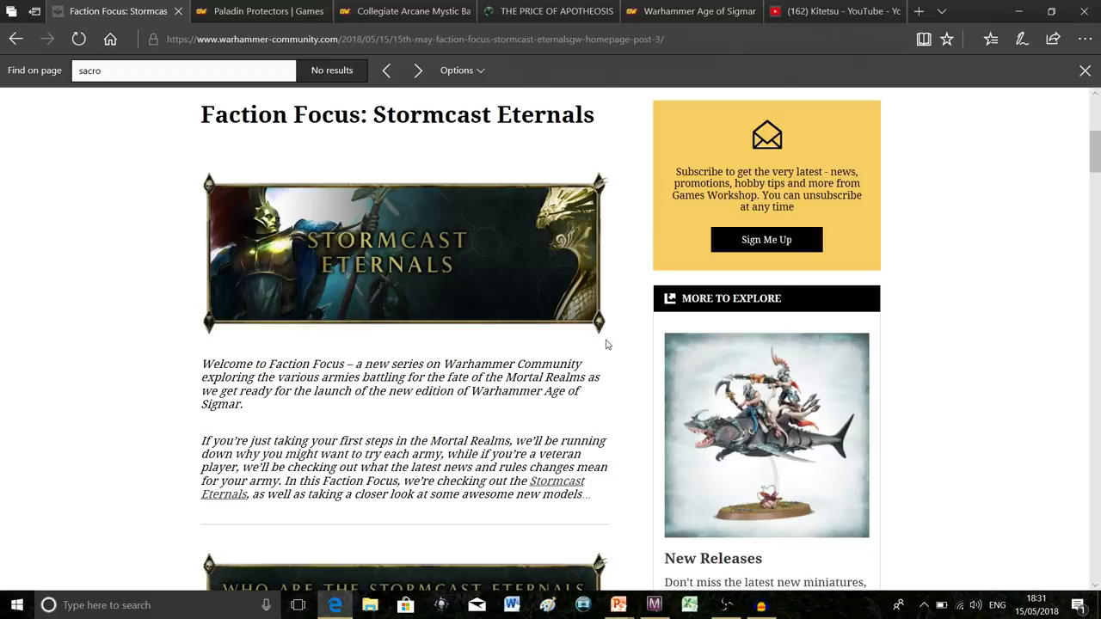
scroll(537, 384, "down", 5)
scroll(537, 384, "up", 1)
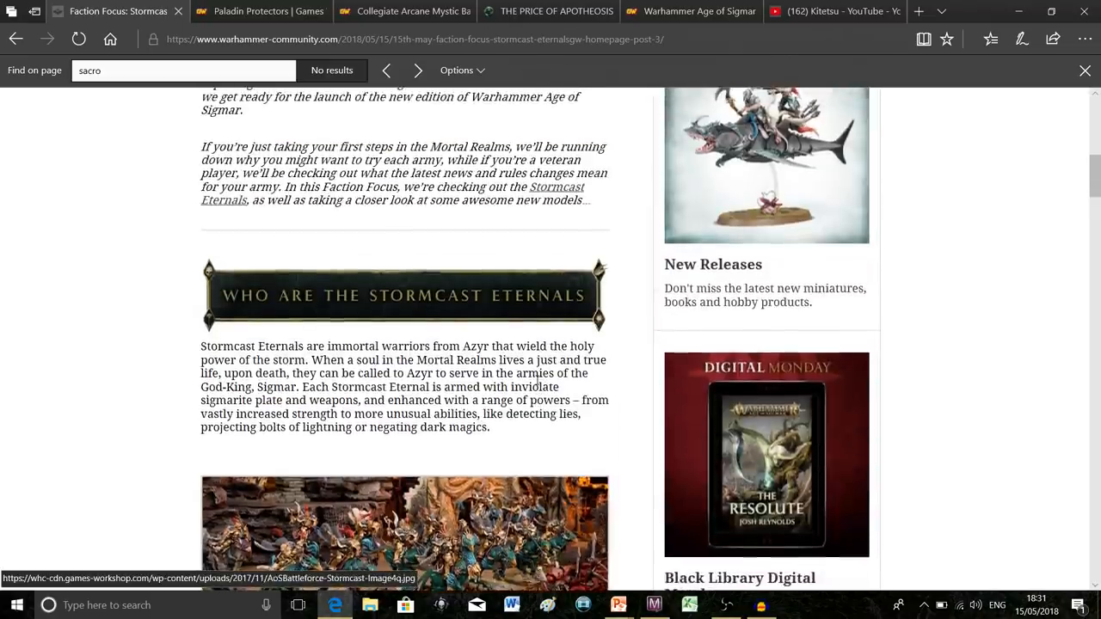
scroll(538, 385, "down", 6)
scroll(537, 384, "down", 6)
scroll(546, 378, "down", 1)
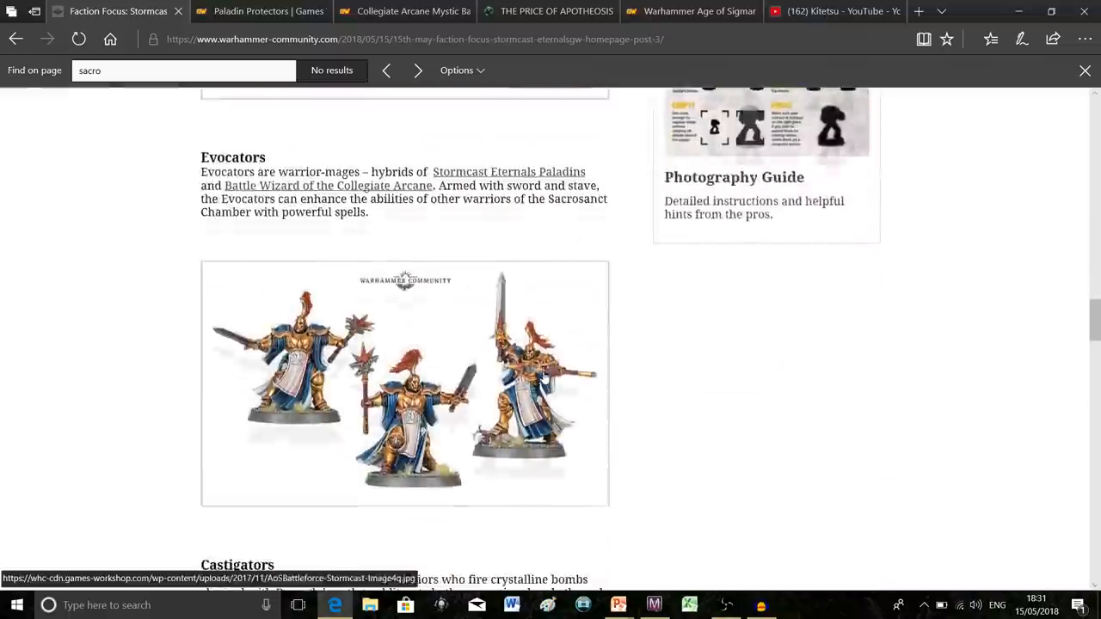
scroll(550, 341, "up", 2)
scroll(551, 342, "up", 8)
scroll(551, 338, "up", 5)
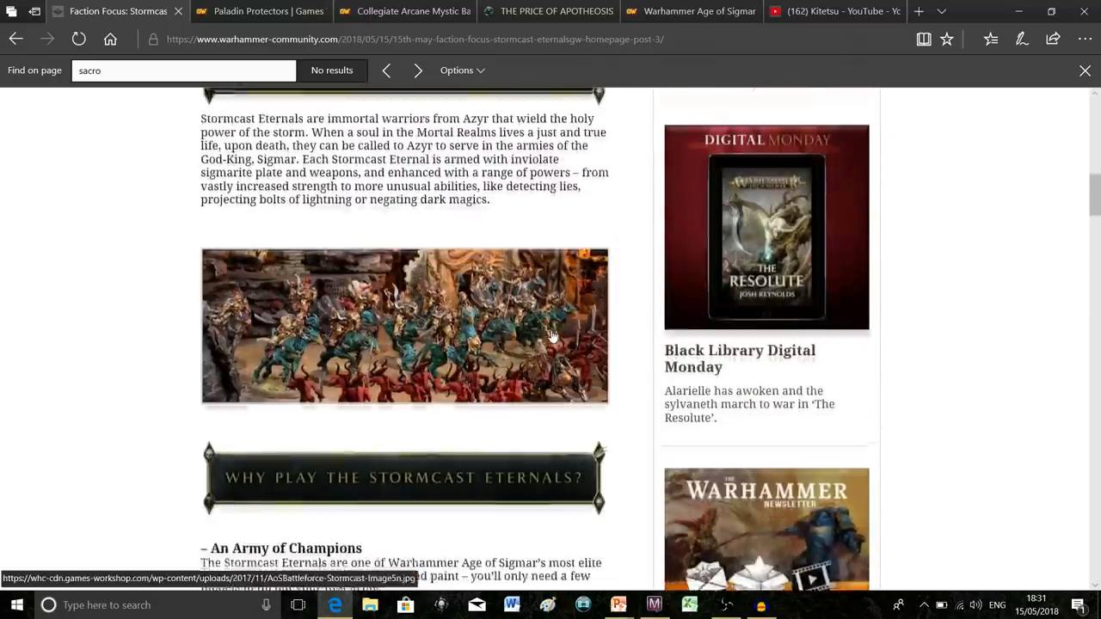
scroll(551, 337, "up", 3)
scroll(551, 337, "up", 3)
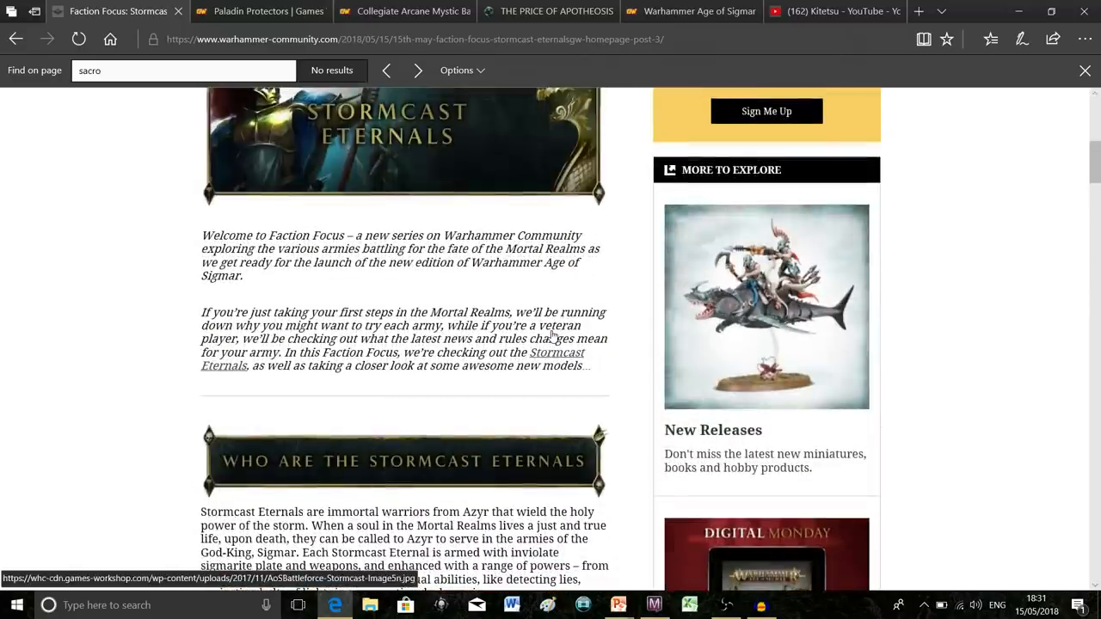
scroll(550, 337, "down", 4)
scroll(551, 337, "up", 1)
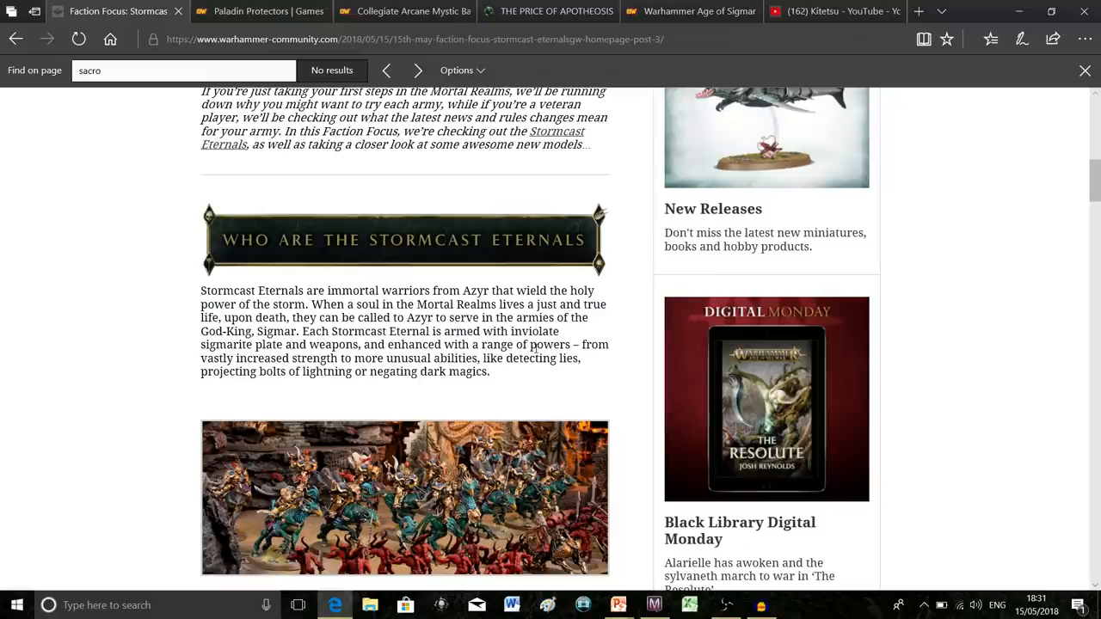
scroll(189, 249, "up", 3)
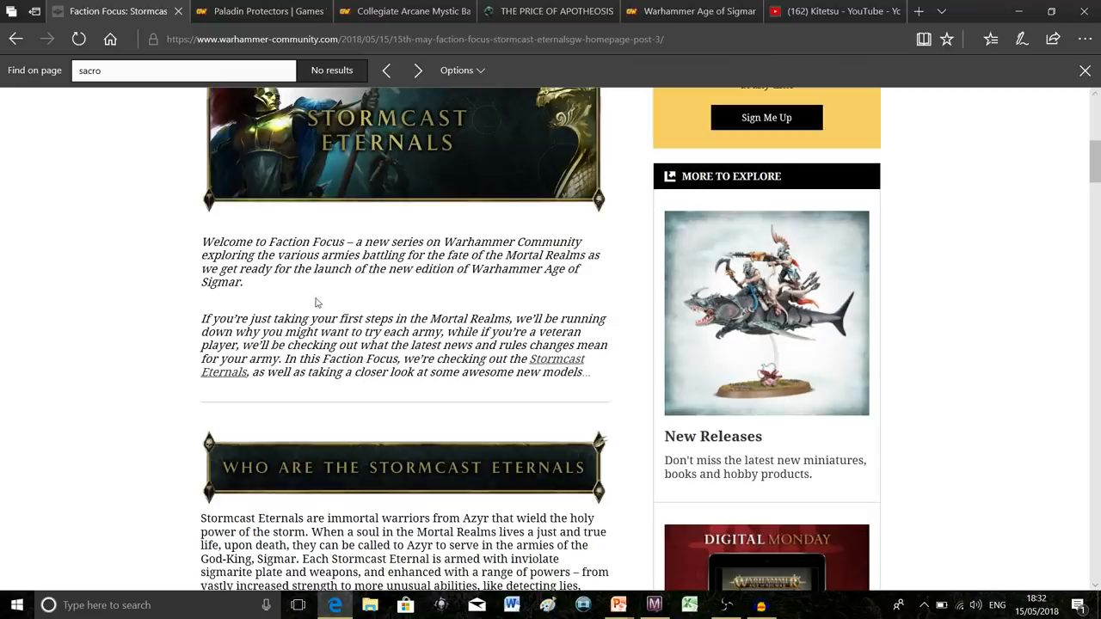
scroll(320, 275, "down", 3)
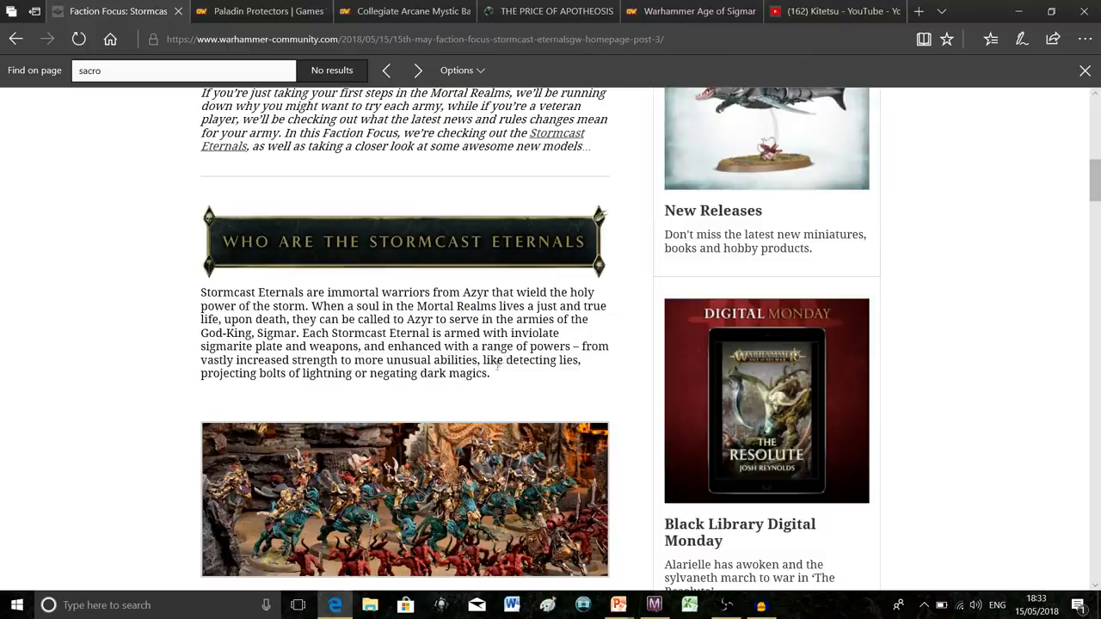
Step: Highlight the lies-and-dark-magics line and the Liberators/Sequitors sentence while reading 'Why Play'
left_click_drag(498, 359, 583, 372)
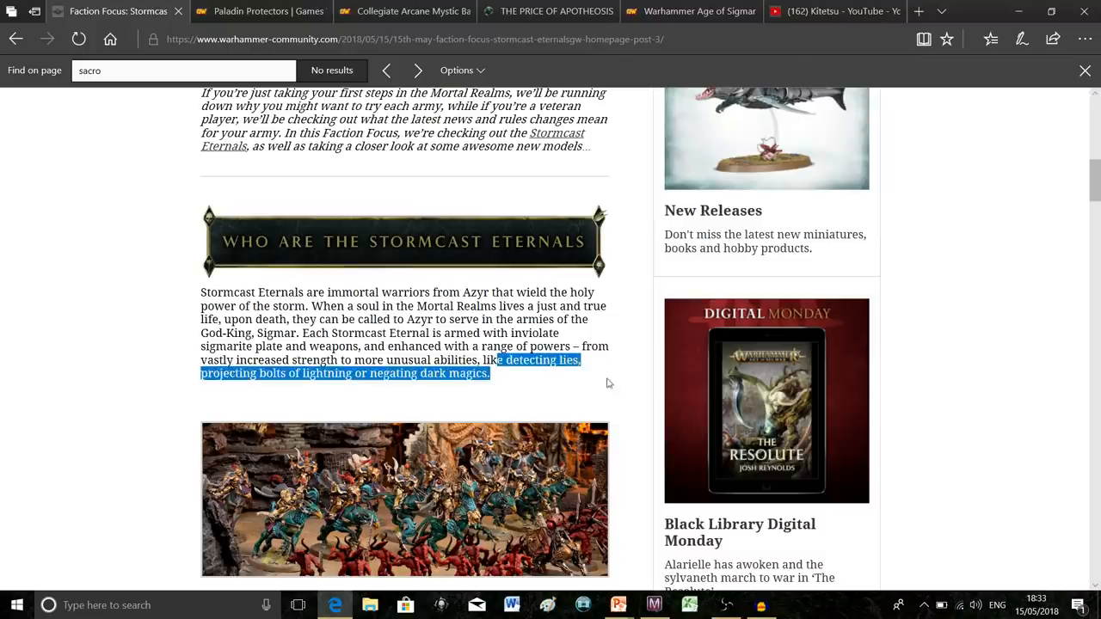
left_click(608, 379)
scroll(609, 378, "down", 5)
scroll(608, 378, "down", 2)
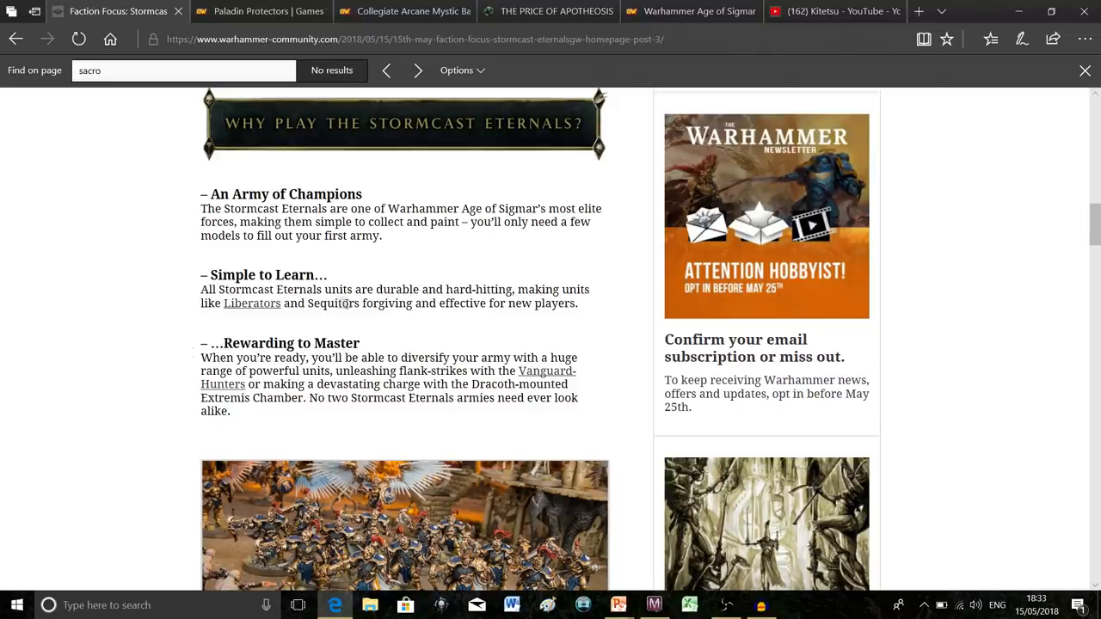
mouse_move(342, 303)
left_mouse_down()
mouse_move(518, 289)
mouse_move(580, 302)
left_mouse_up()
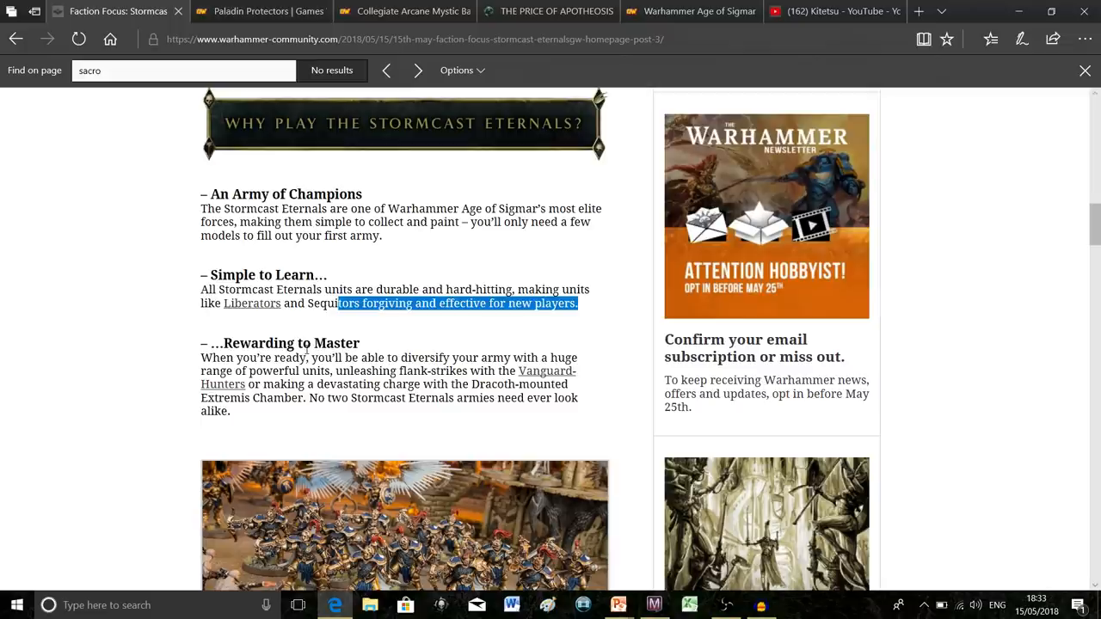
left_click(417, 302)
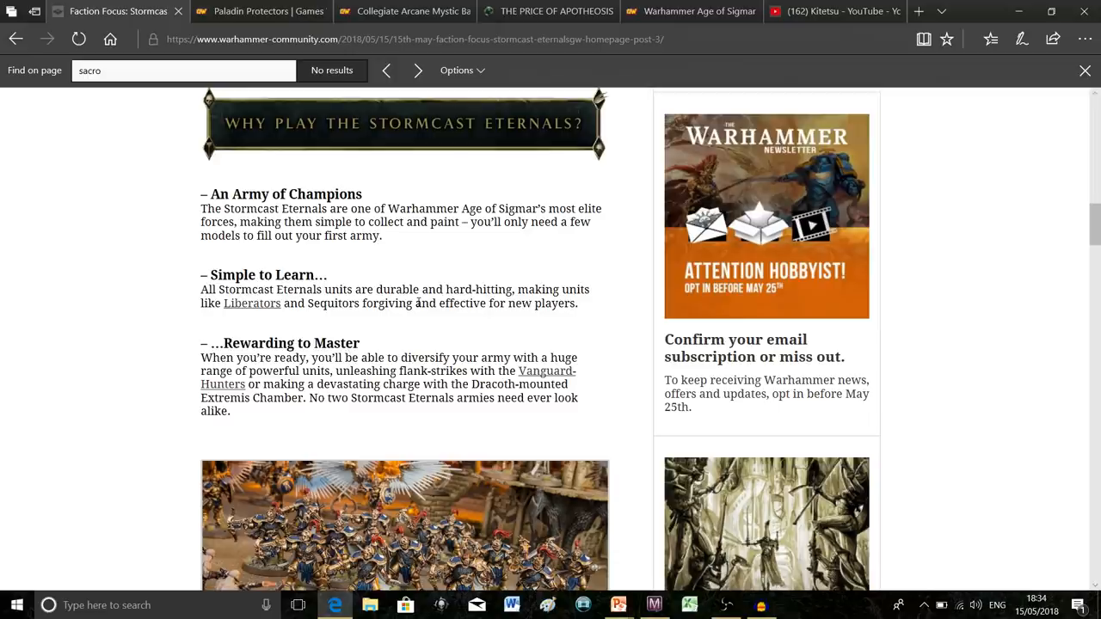
scroll(417, 303, "down", 3)
scroll(416, 303, "down", 3)
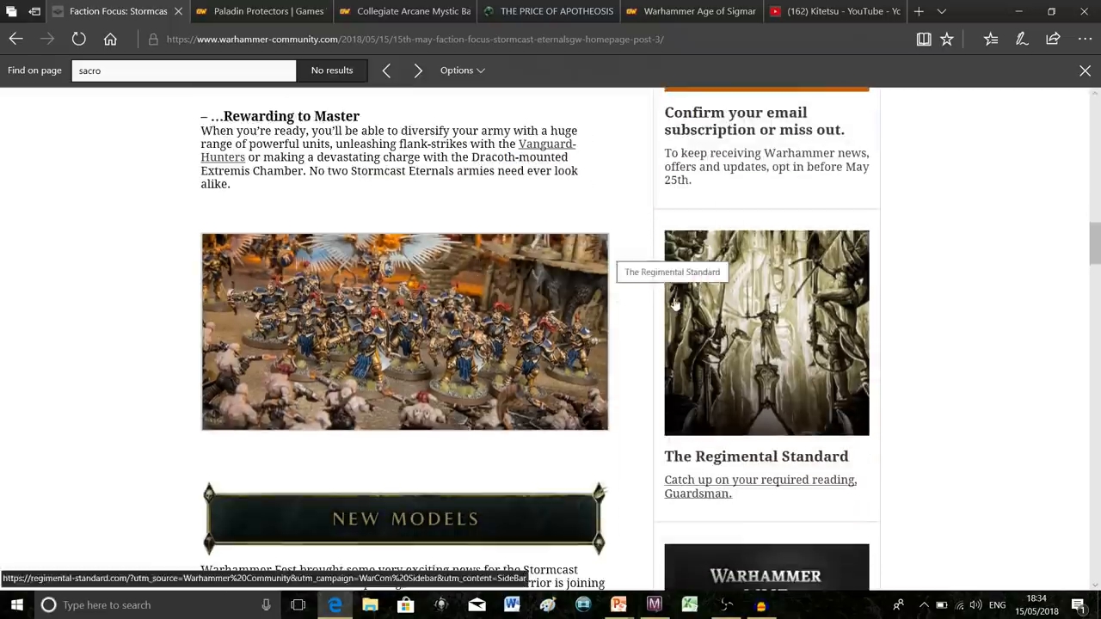
scroll(653, 219, "down", 5)
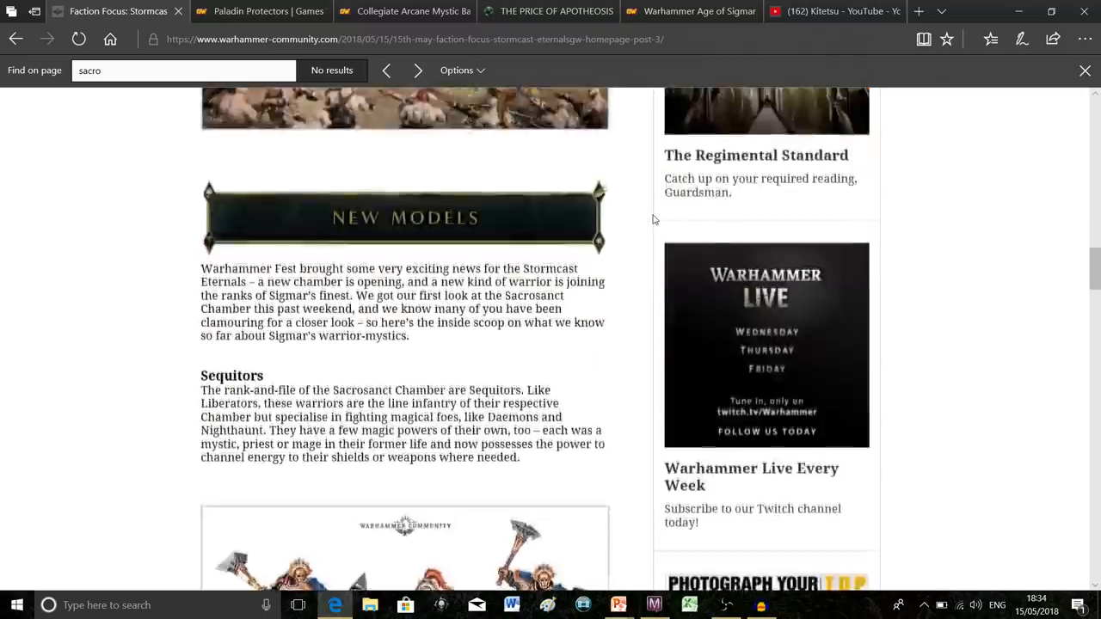
scroll(653, 219, "down", 3)
scroll(653, 219, "up", 4)
scroll(653, 219, "down", 1)
scroll(653, 219, "down", 1)
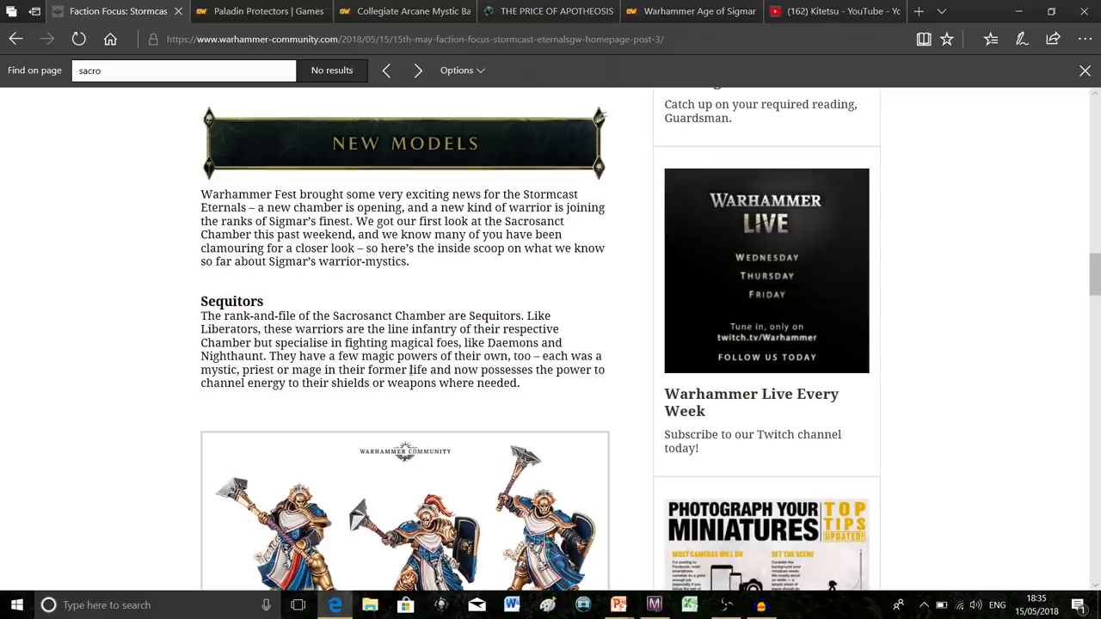
Step: Highlight the Sequitors line about fighting Daemons and Nighthaunt, then clear it
mouse_move(445, 340)
left_mouse_down()
mouse_move(300, 342)
mouse_move(268, 357)
left_mouse_up()
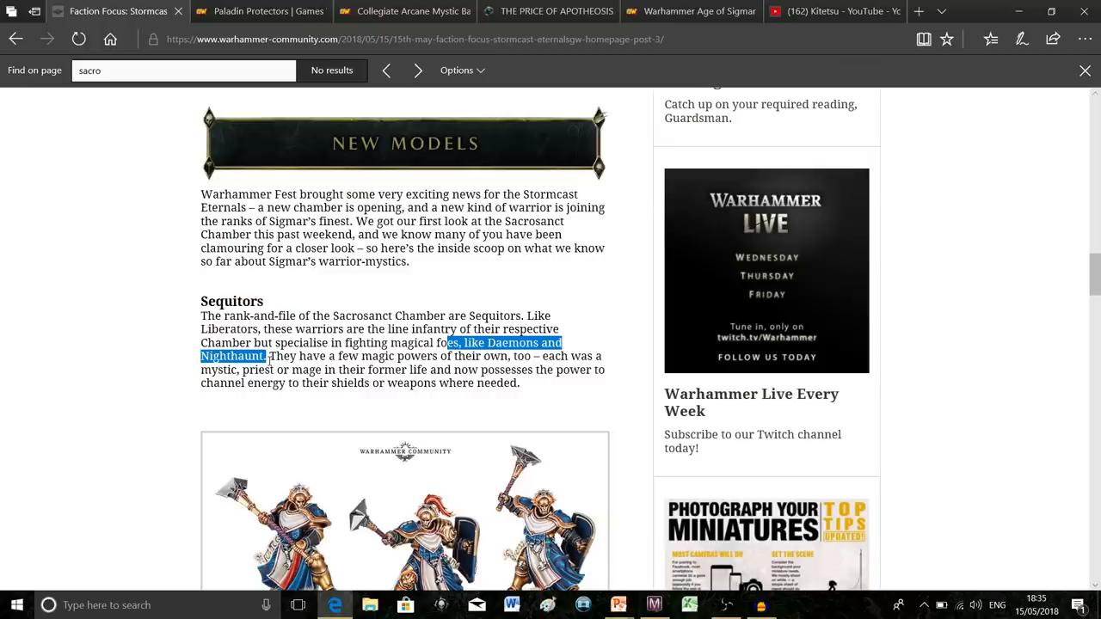
left_click(254, 397)
scroll(254, 397, "down", 1)
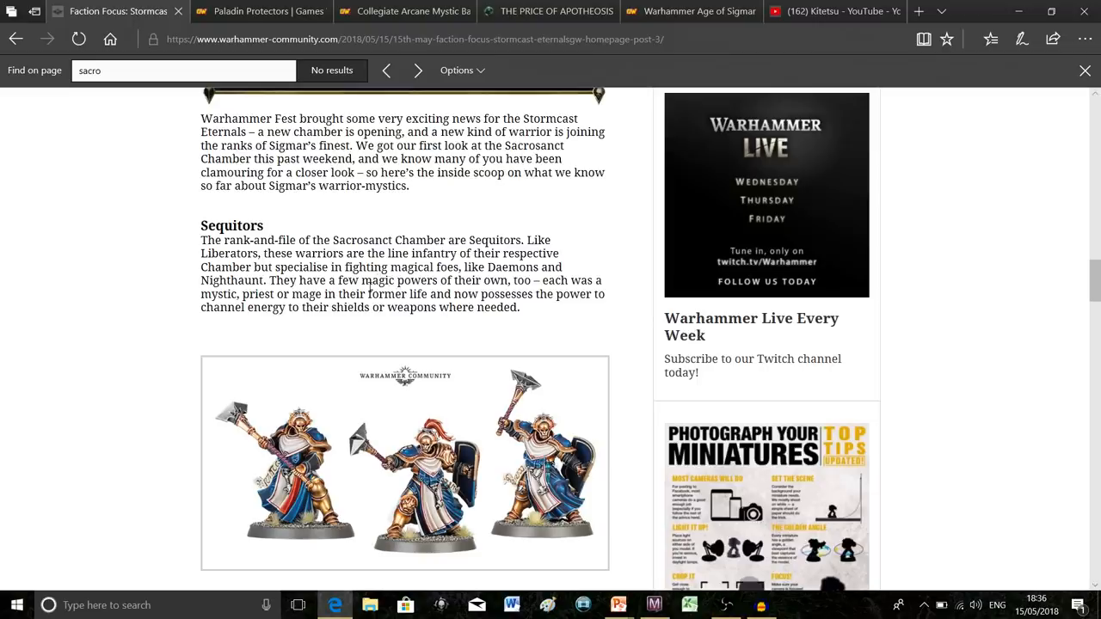
scroll(367, 287, "down", 3)
scroll(379, 275, "down", 3)
scroll(387, 267, "down", 2)
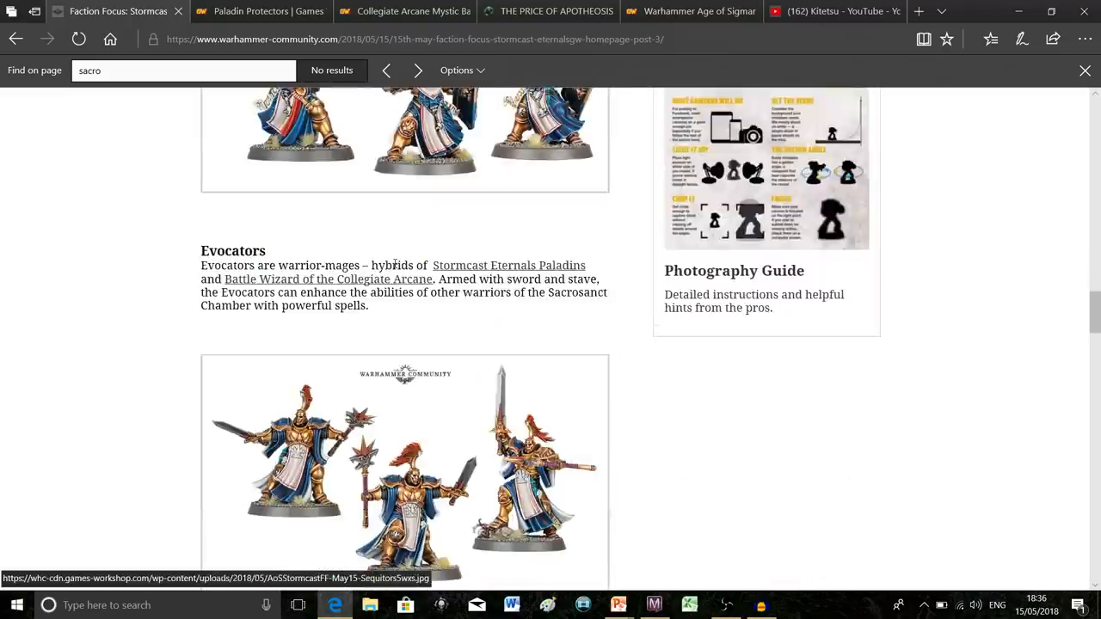
scroll(395, 264, "down", 2)
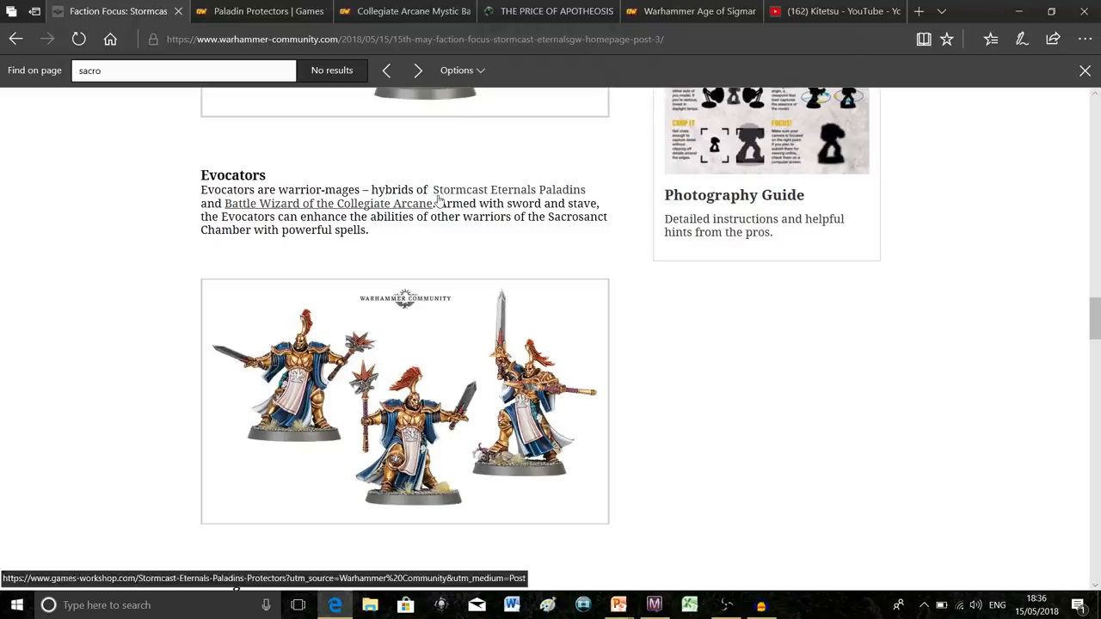
Step: Highlight the Evocators text referencing Paladins and the Collegiate Arcane Battle Wizard
left_click_drag(428, 193, 513, 199)
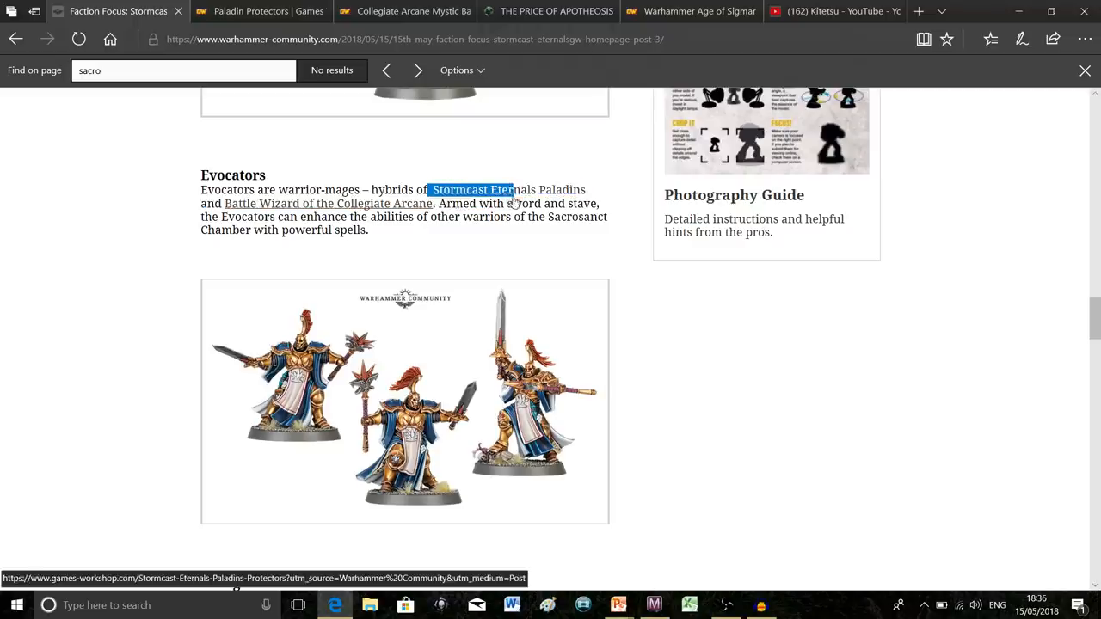
mouse_move(513, 200)
left_mouse_down()
mouse_move(413, 207)
mouse_move(473, 203)
left_mouse_up()
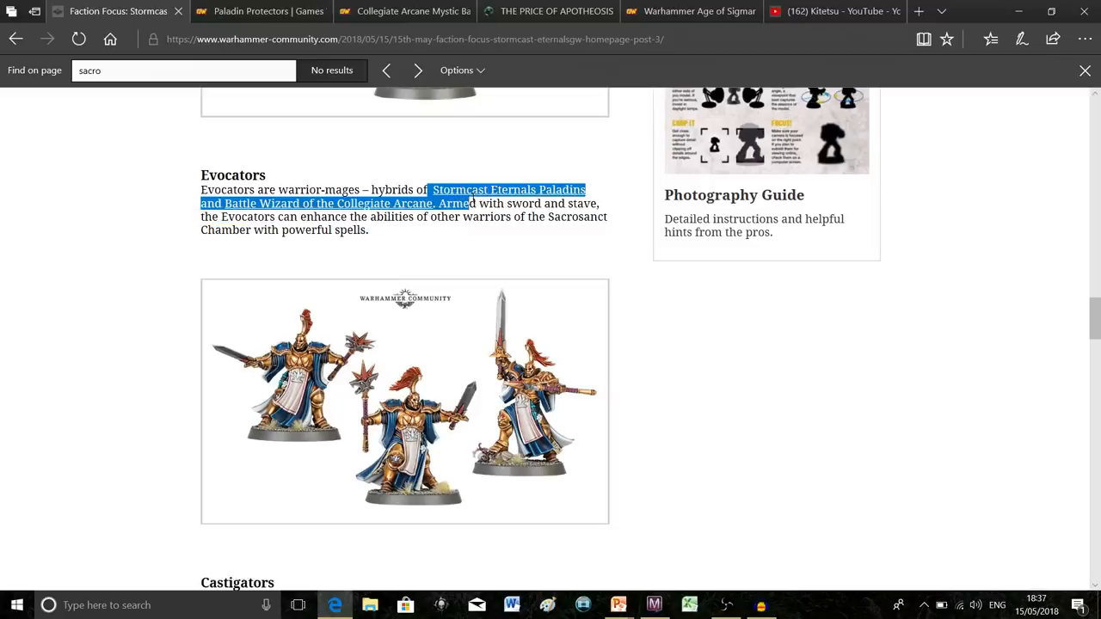
Step: Compare the Collegiate Arcane wizards gallery against the Paladin Protectors product page
left_click(404, 11)
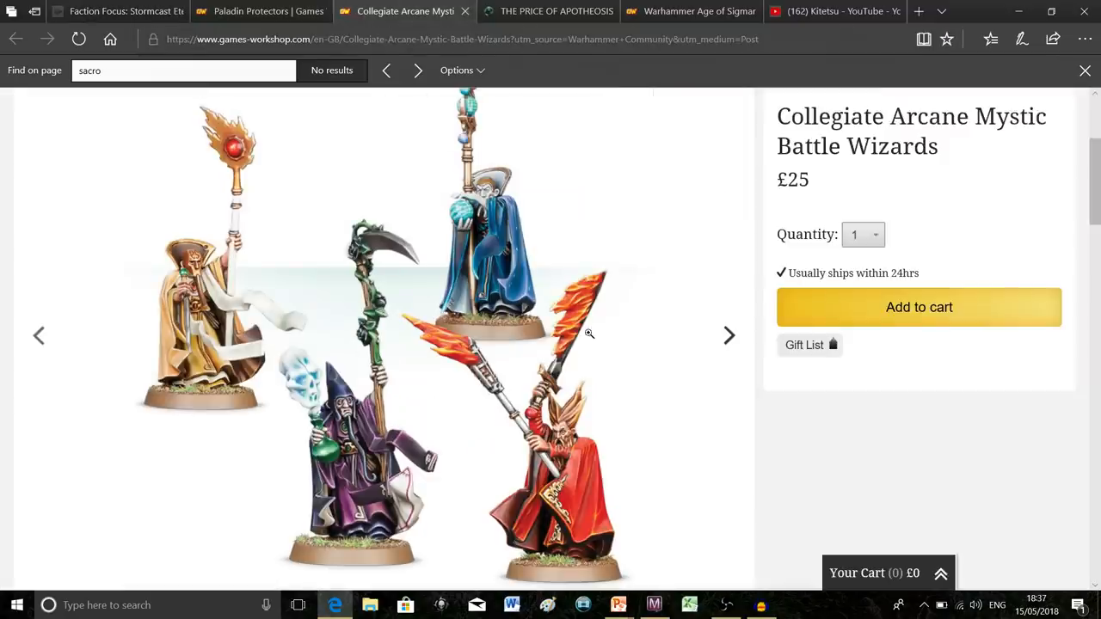
scroll(593, 335, "up", 2)
scroll(602, 337, "down", 2)
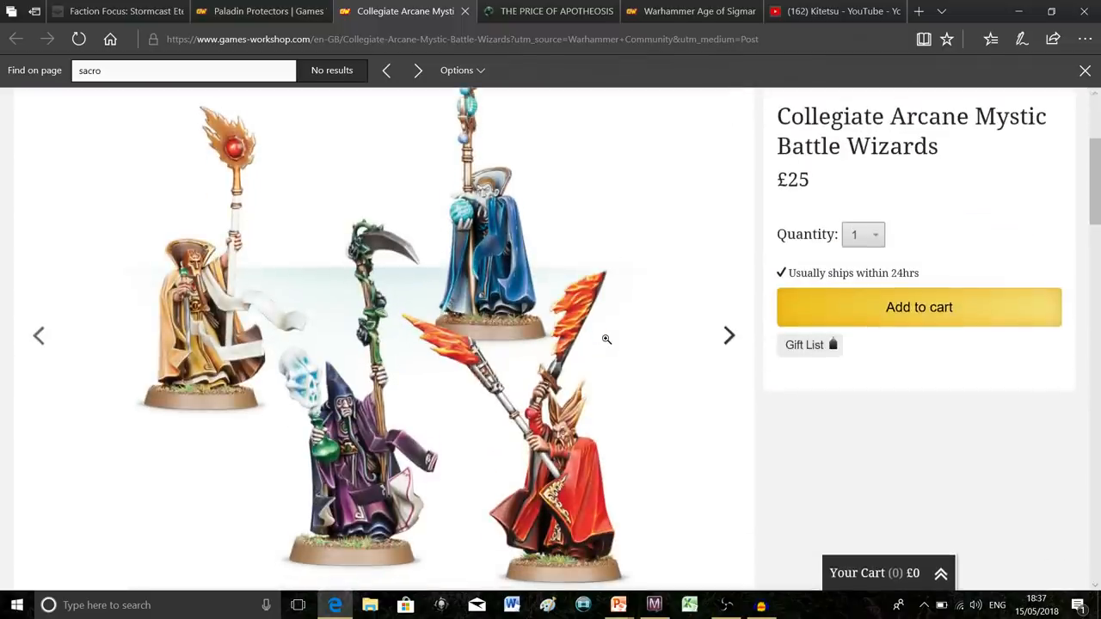
left_click(38, 335)
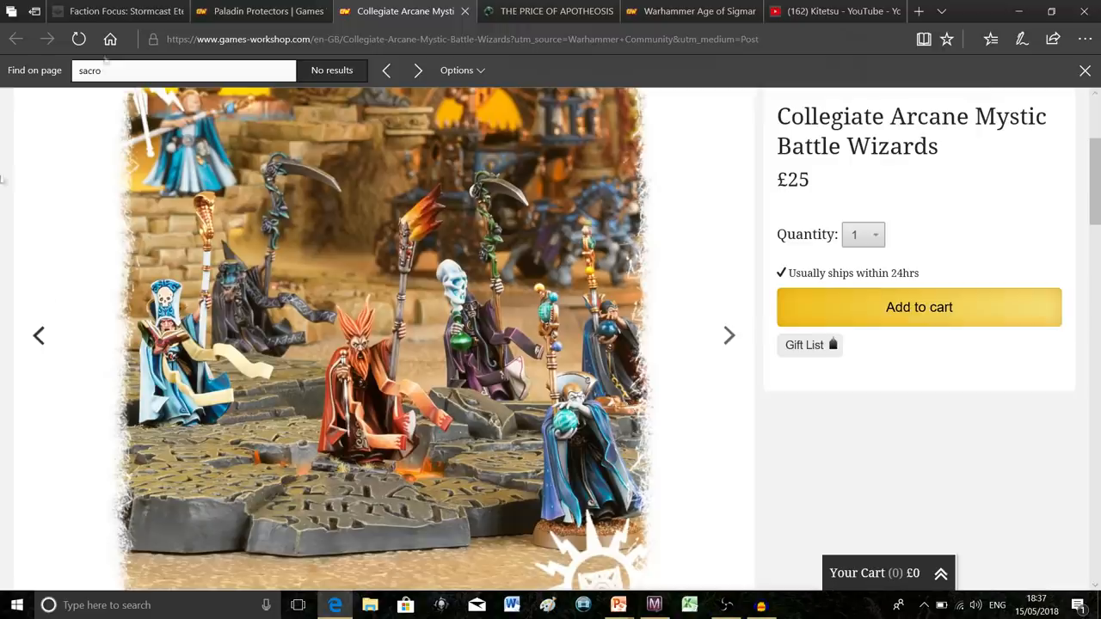
mouse_move(258, 11)
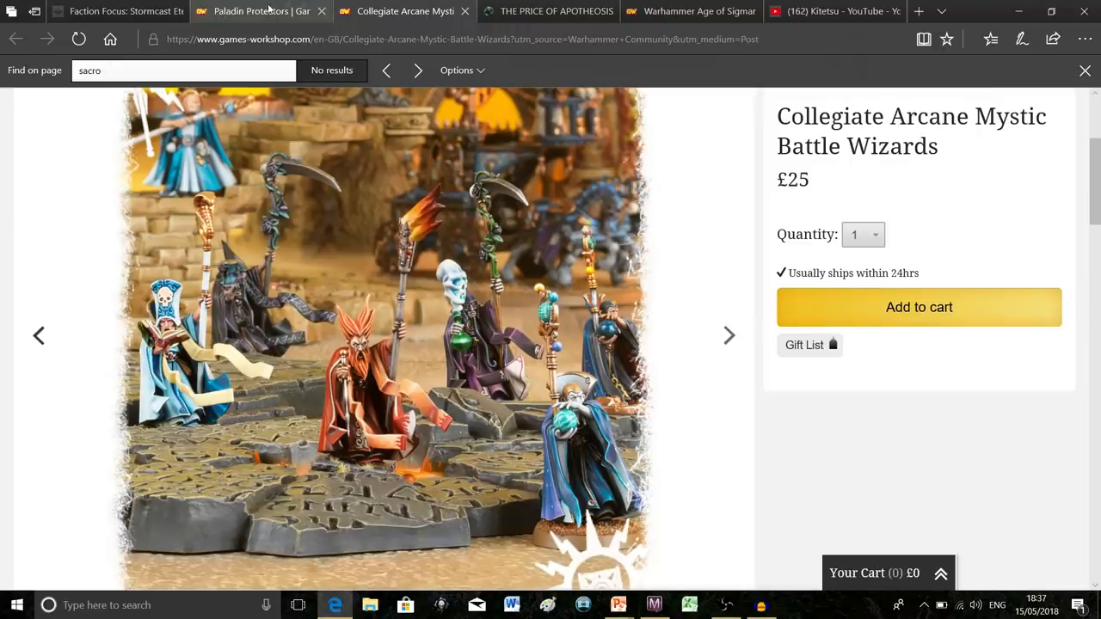
left_click(270, 10)
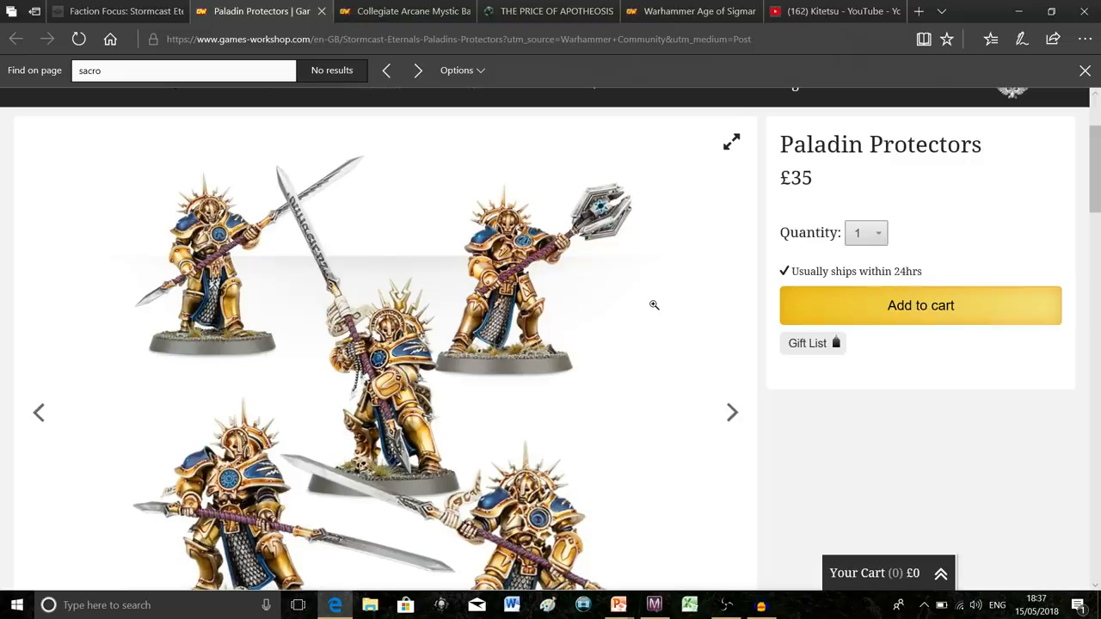
left_click(416, 8)
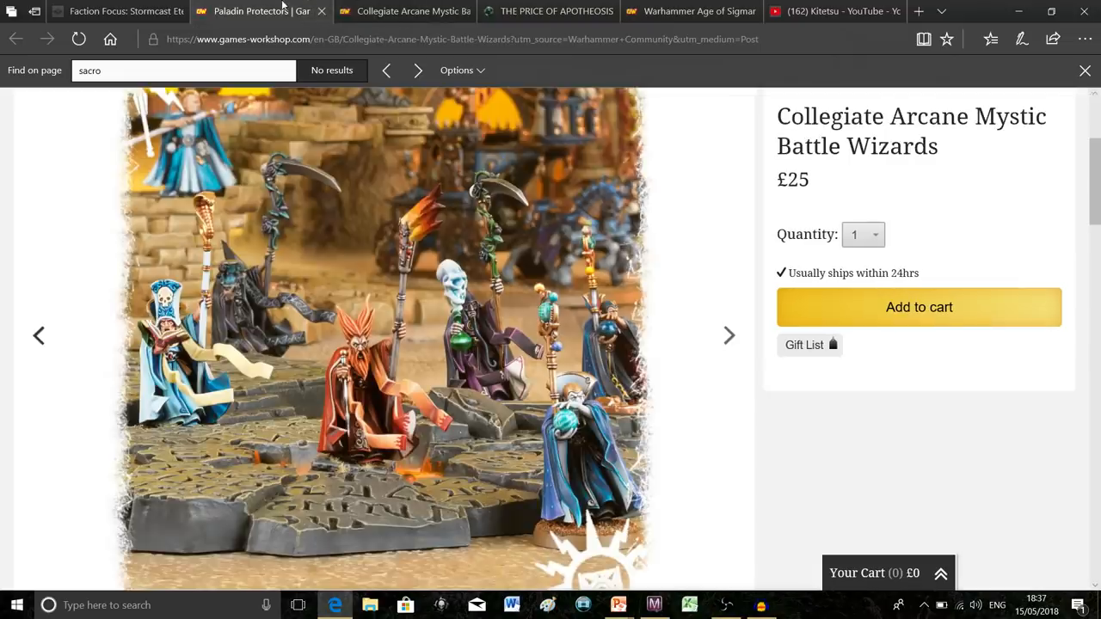
left_click(284, 11)
Step: Return to the Faction Focus article and enlarge the Evocators model image
left_click(120, 10)
left_click(485, 355)
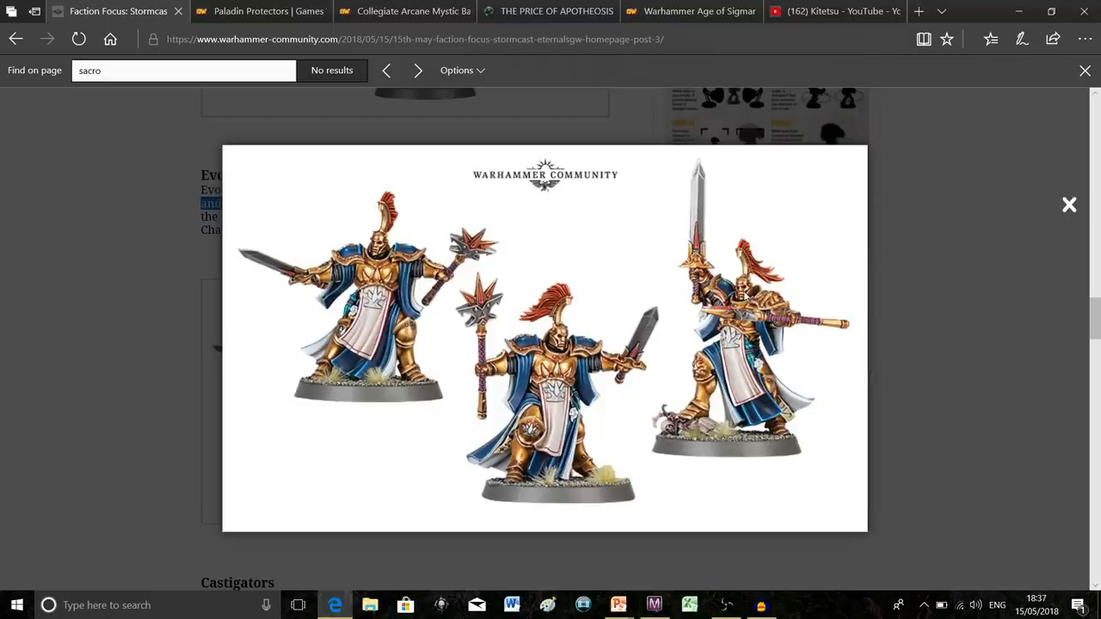
Step: Close the Evocators image and view the Castigators models enlarged
left_click(1069, 205)
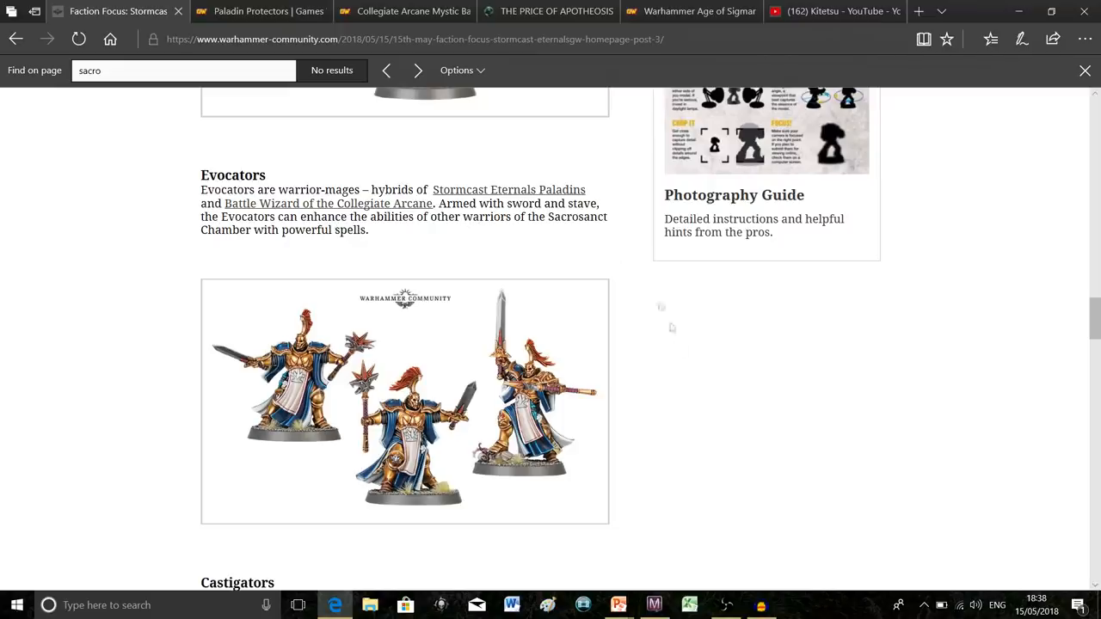
scroll(686, 368, "down", 3)
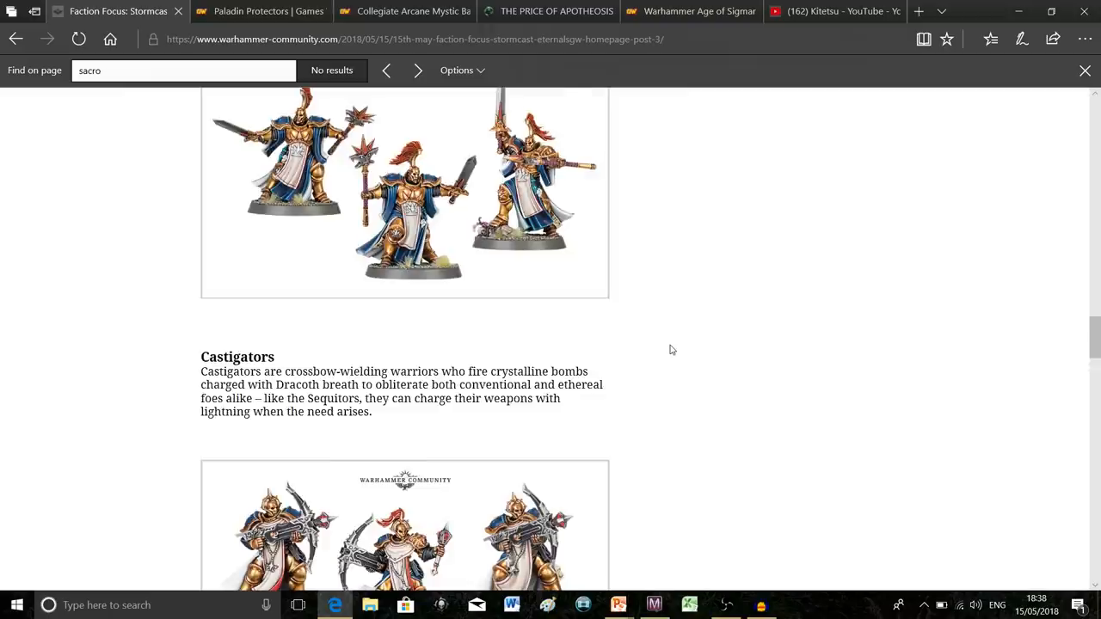
scroll(672, 344, "down", 2)
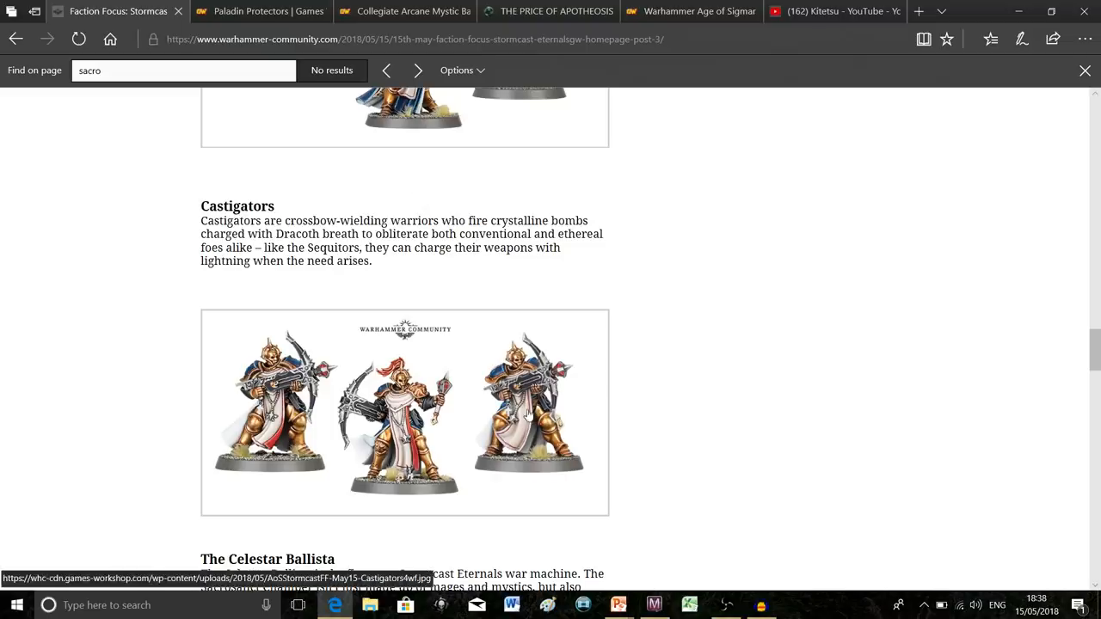
left_click(573, 390)
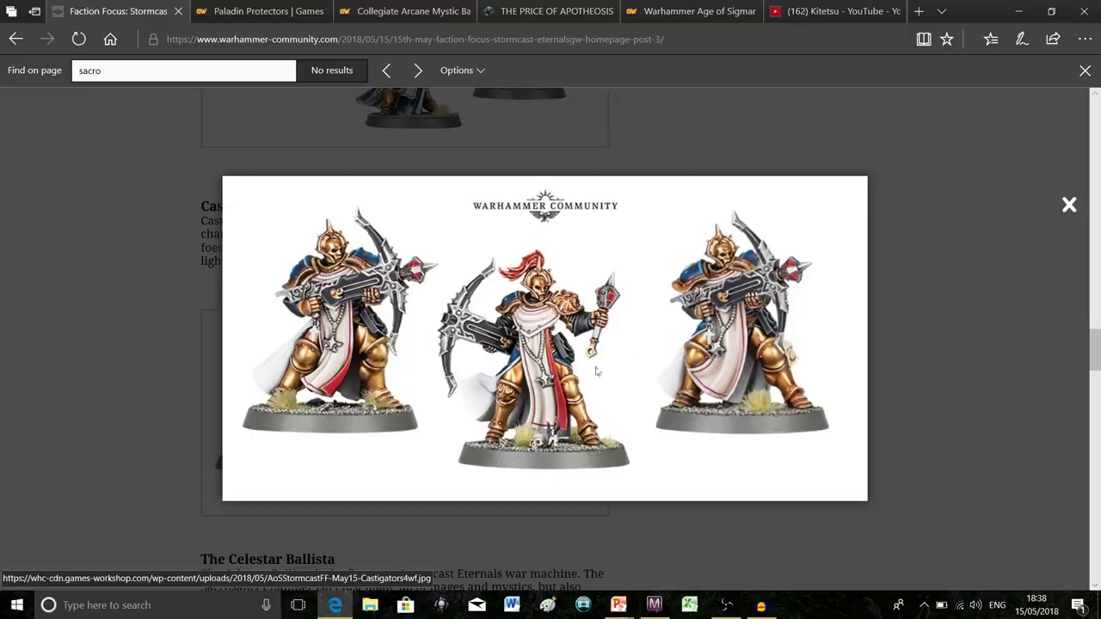
left_click(1069, 204)
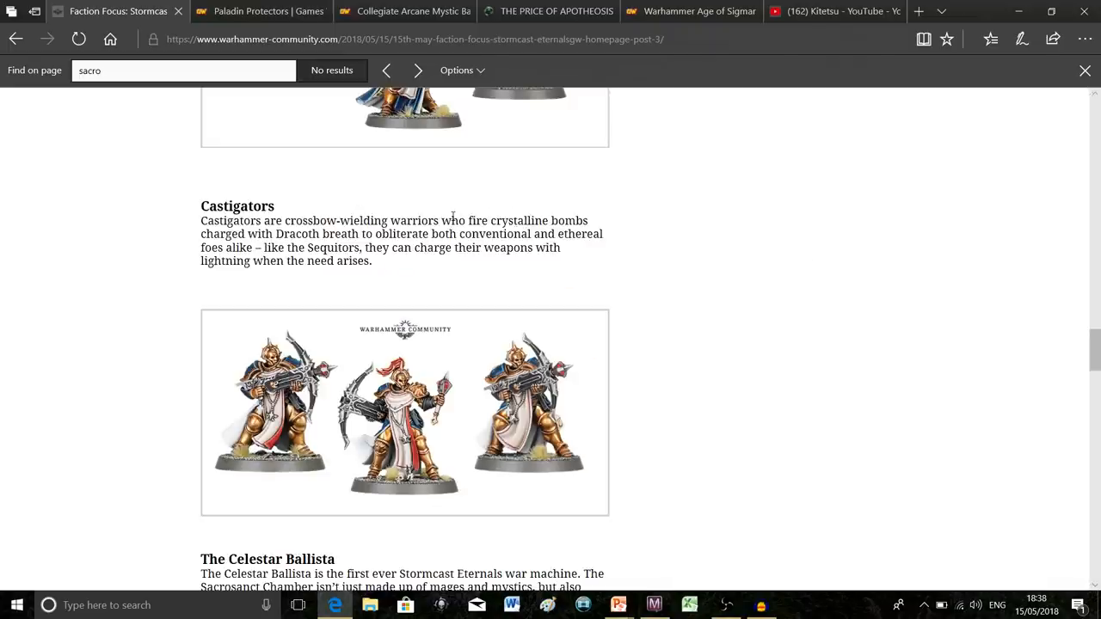
Step: Mark passages of the Castigators description, including the comparison to Sequitors, while reading
mouse_move(451, 221)
left_mouse_down()
mouse_move(516, 250)
mouse_move(502, 249)
left_mouse_up()
left_click_drag(452, 220, 384, 236)
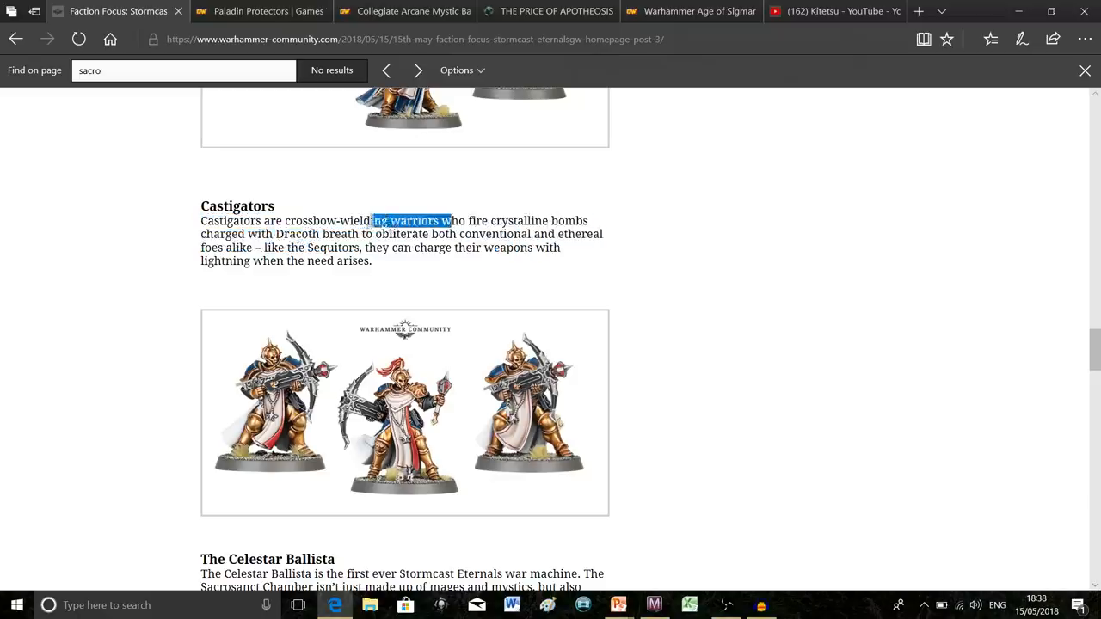
left_click(452, 284)
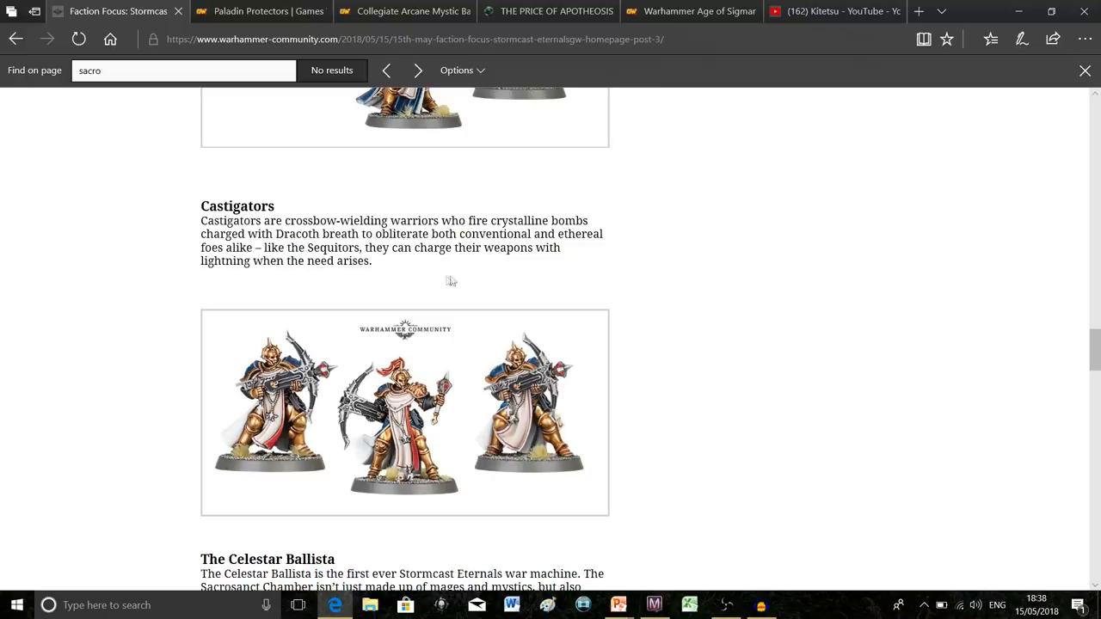
left_click_drag(335, 248, 481, 262)
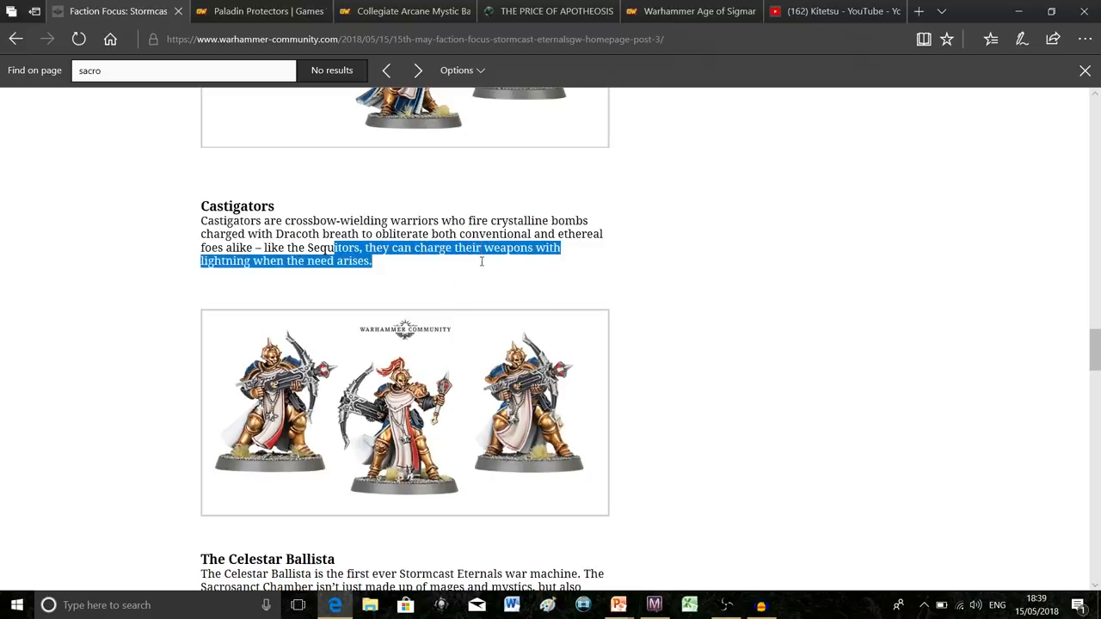
scroll(482, 262, "up", 10)
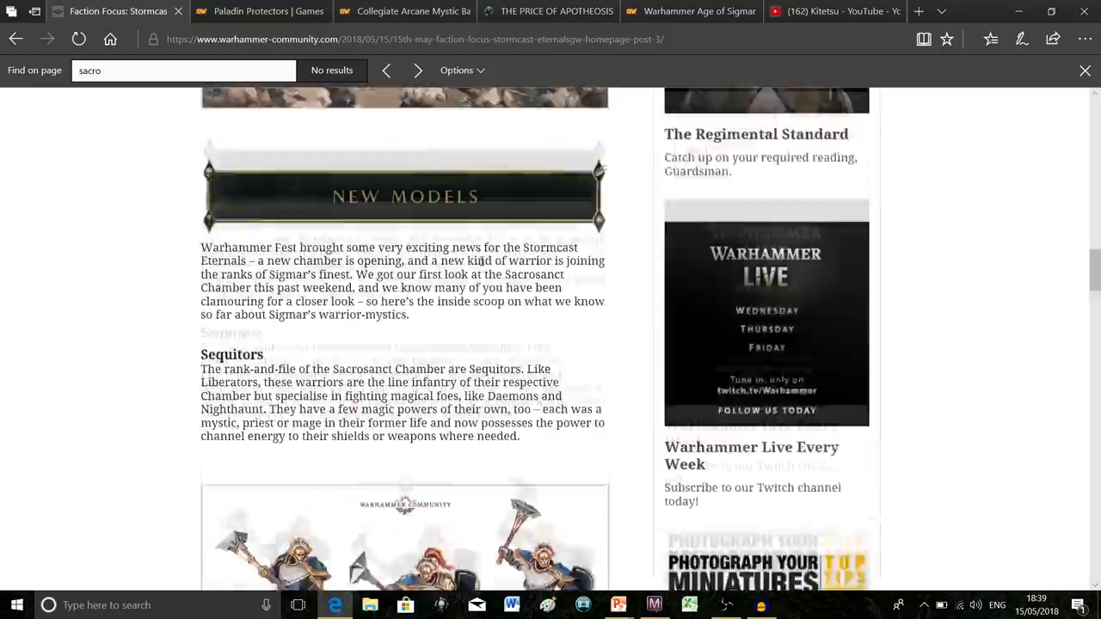
scroll(456, 344, "down", 3)
scroll(456, 348, "down", 5)
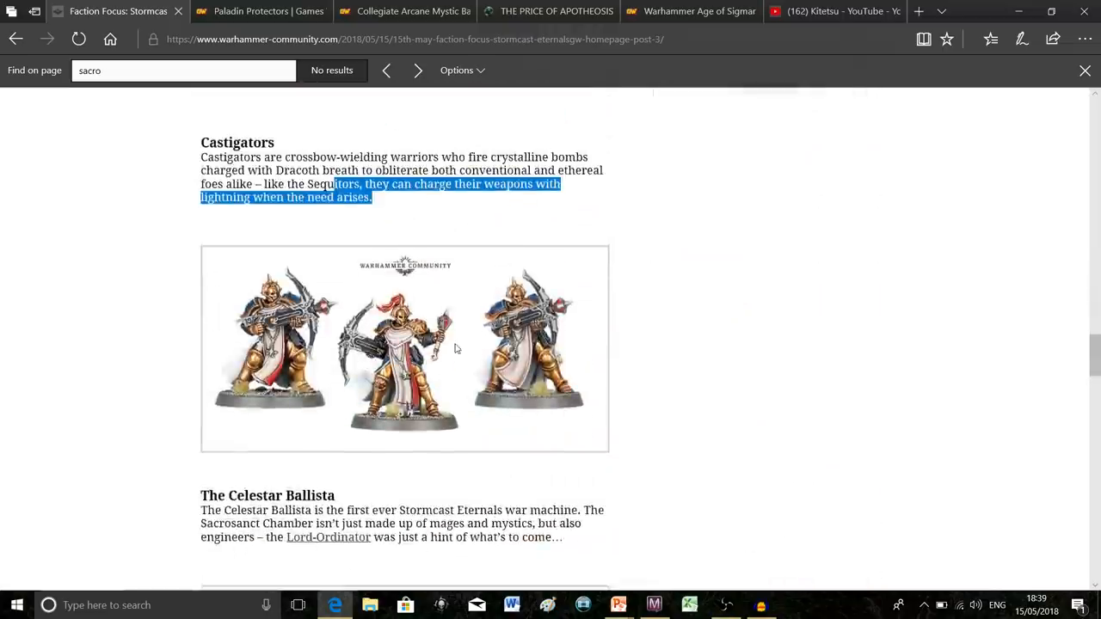
left_click(638, 365)
scroll(638, 365, "down", 3)
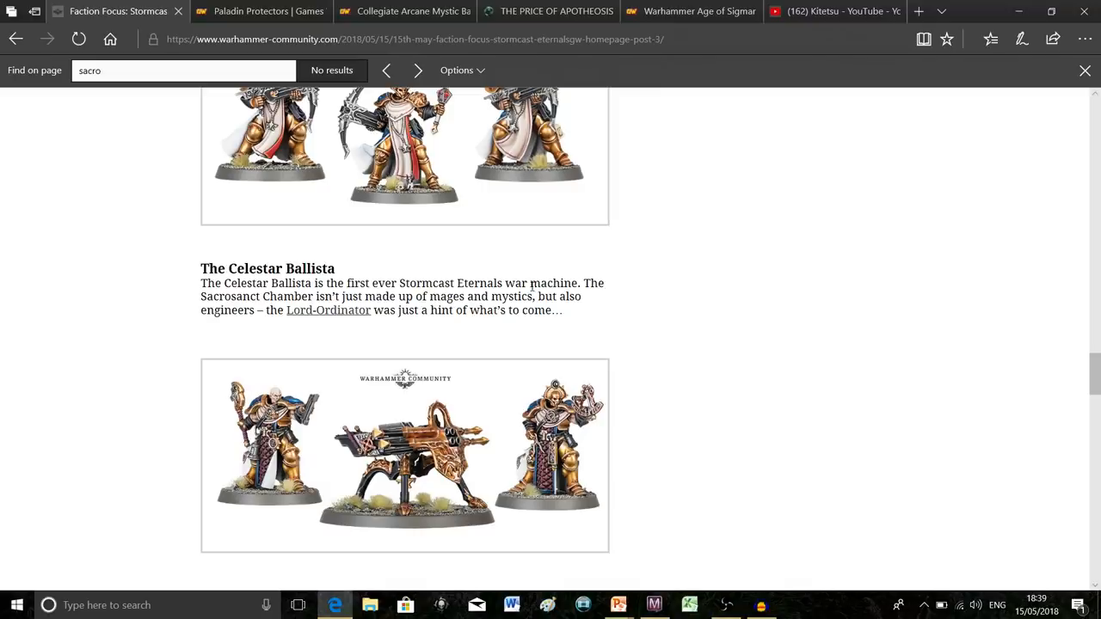
scroll(542, 254, "down", 1)
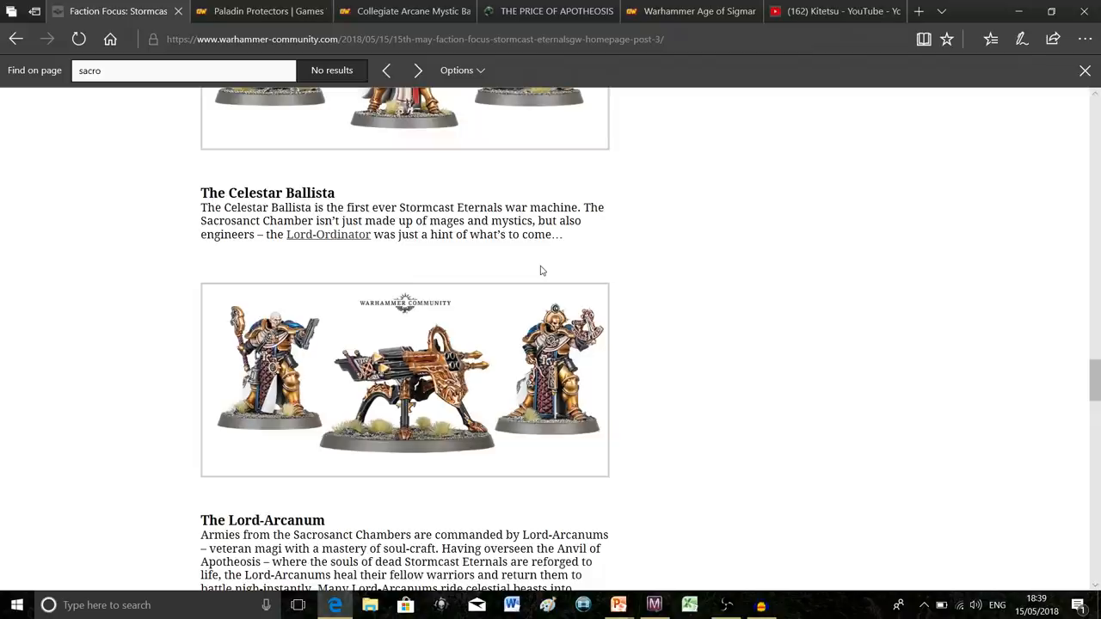
Step: View the Celestar Ballista models enlarged, then close the lightbox
left_click(520, 387)
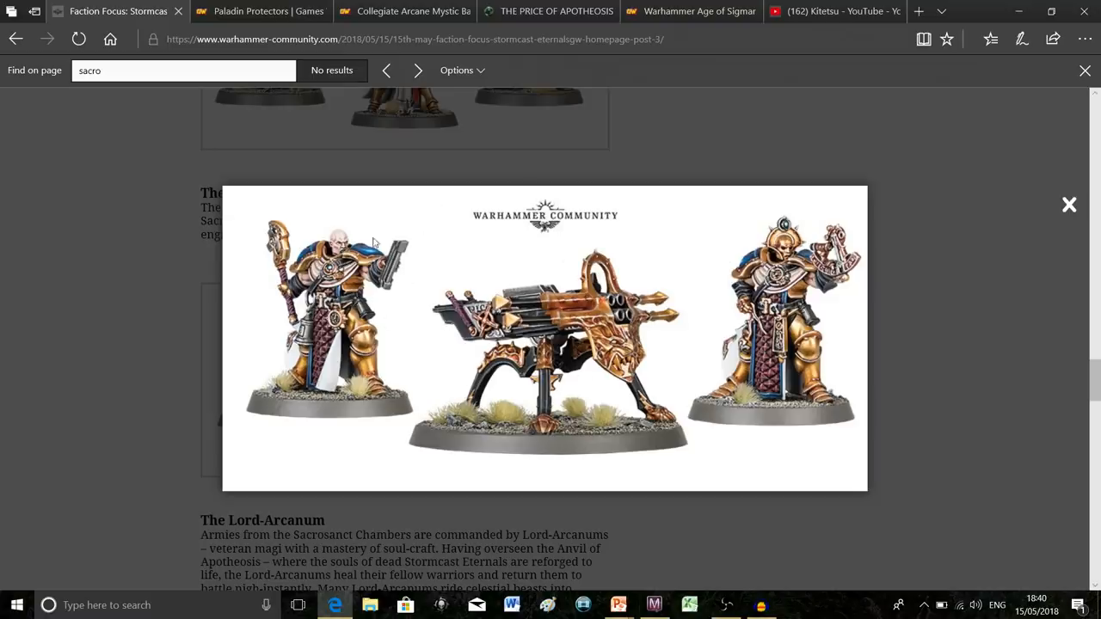
left_click(458, 525)
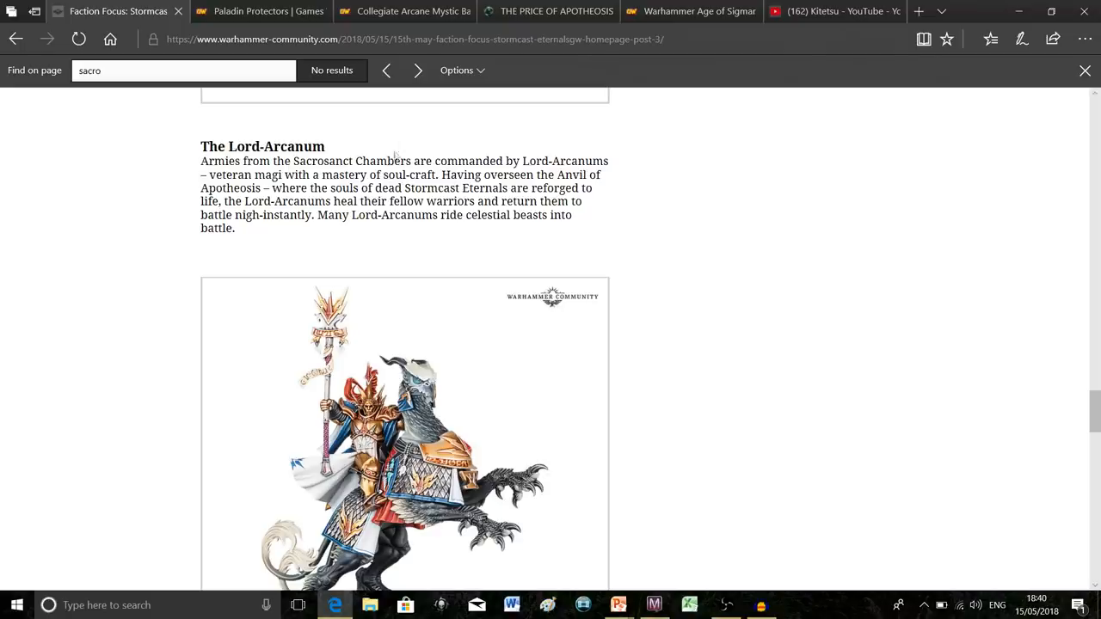
Step: Mark the Lord-Arcanum and Anvil of Apotheosis lines, then switch to The Price of Apotheosis story
left_click_drag(434, 157, 510, 179)
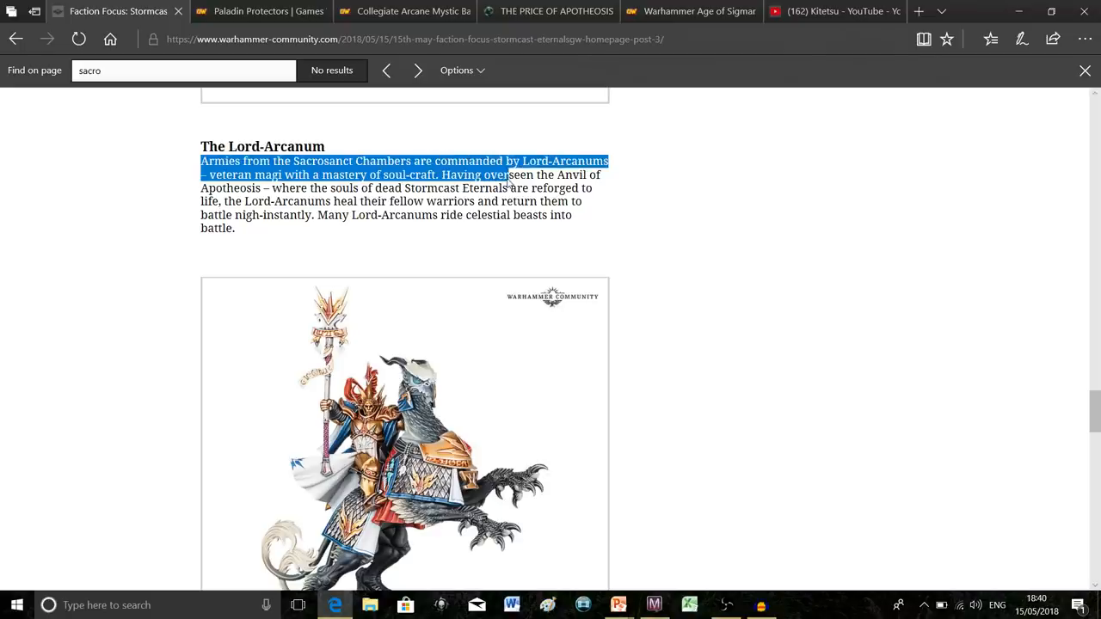
left_click(533, 200)
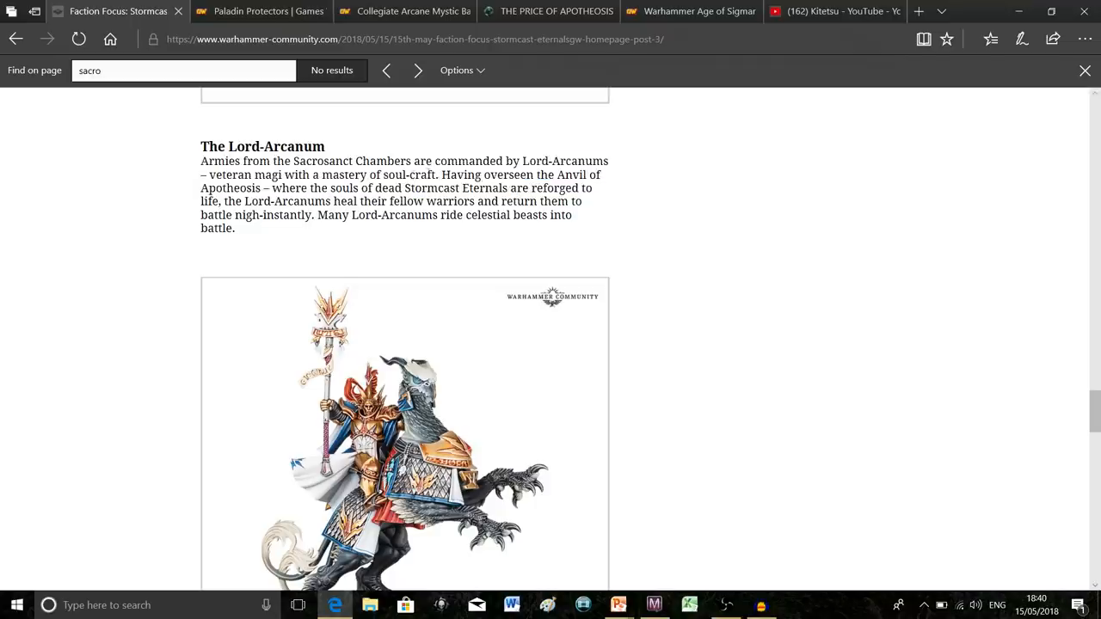
mouse_move(442, 175)
left_mouse_down()
mouse_move(296, 202)
mouse_move(293, 188)
left_mouse_up()
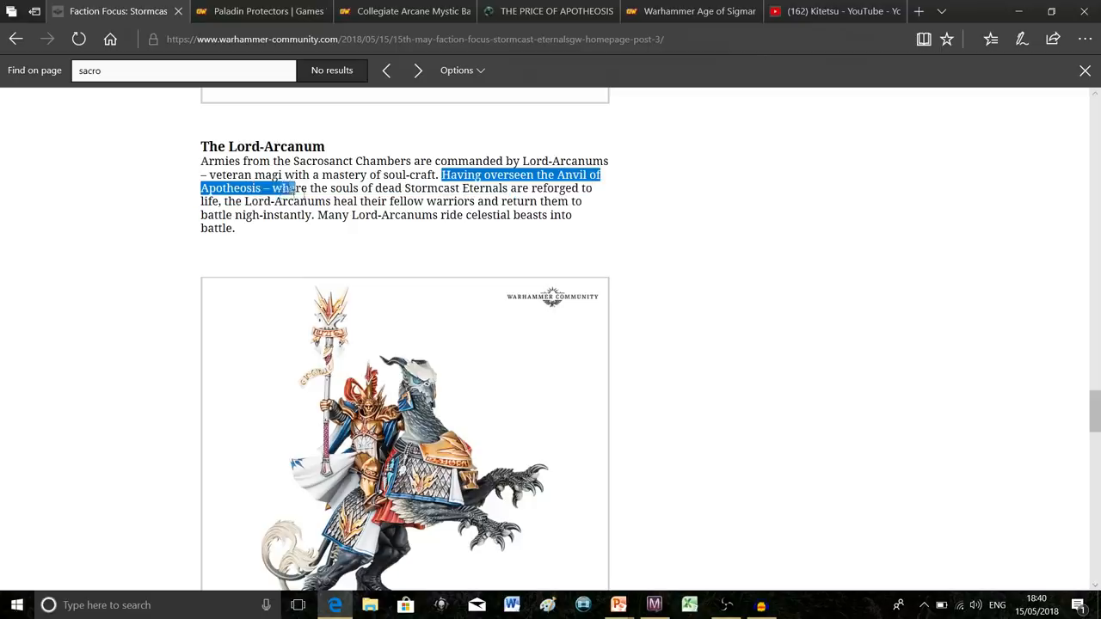
key("ctrl+Tab")
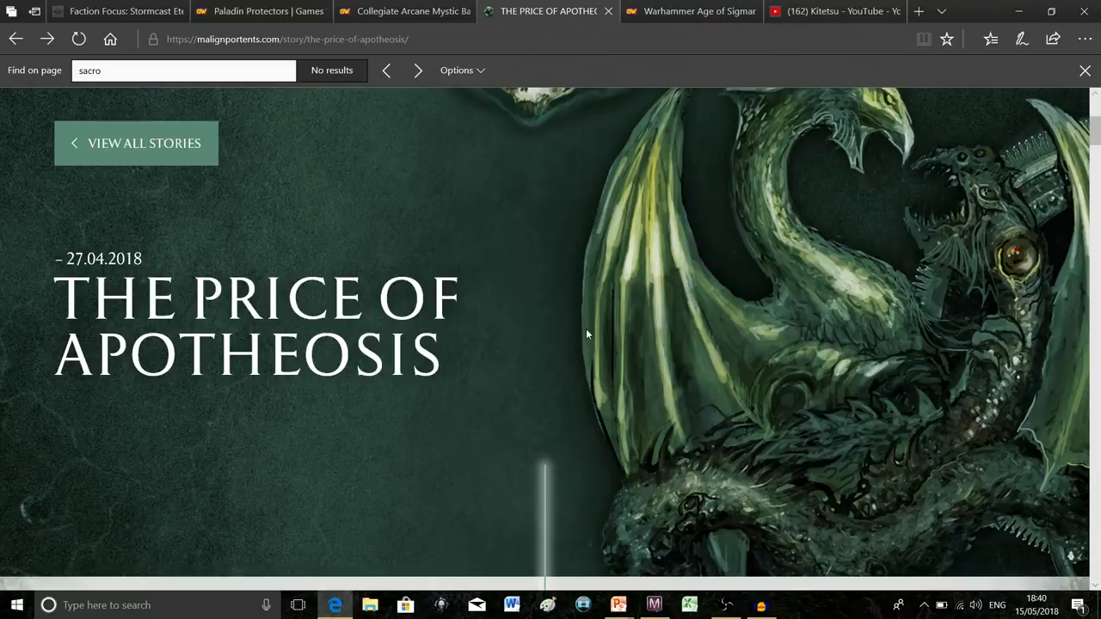
scroll(586, 329, "down", 5)
scroll(586, 329, "down", 3)
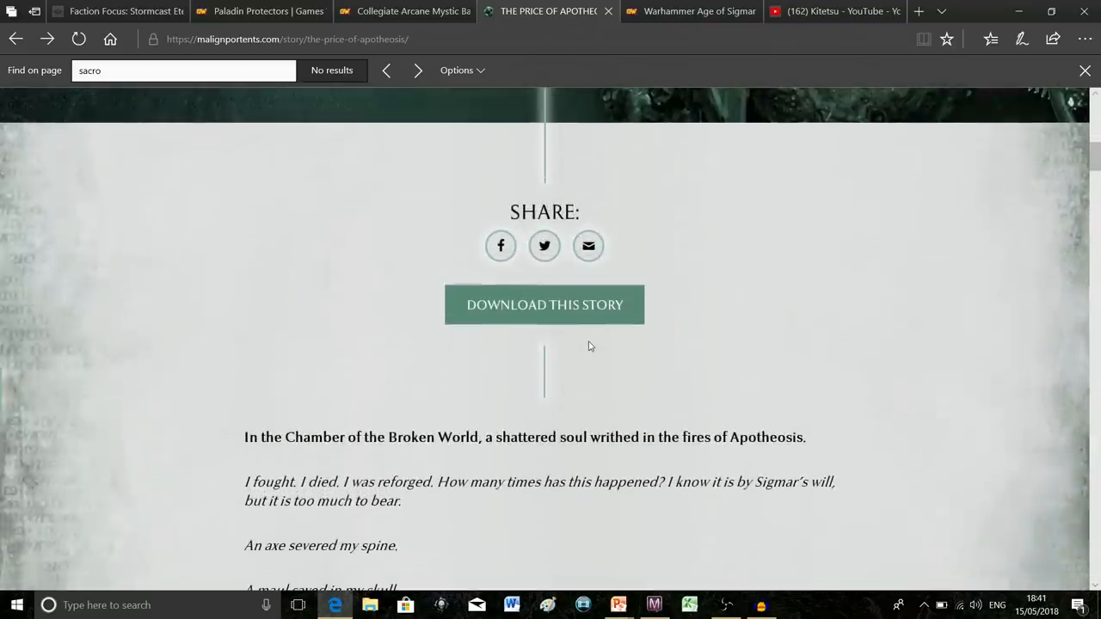
scroll(589, 347, "up", 2)
scroll(589, 347, "up", 5)
scroll(600, 506, "up", 3)
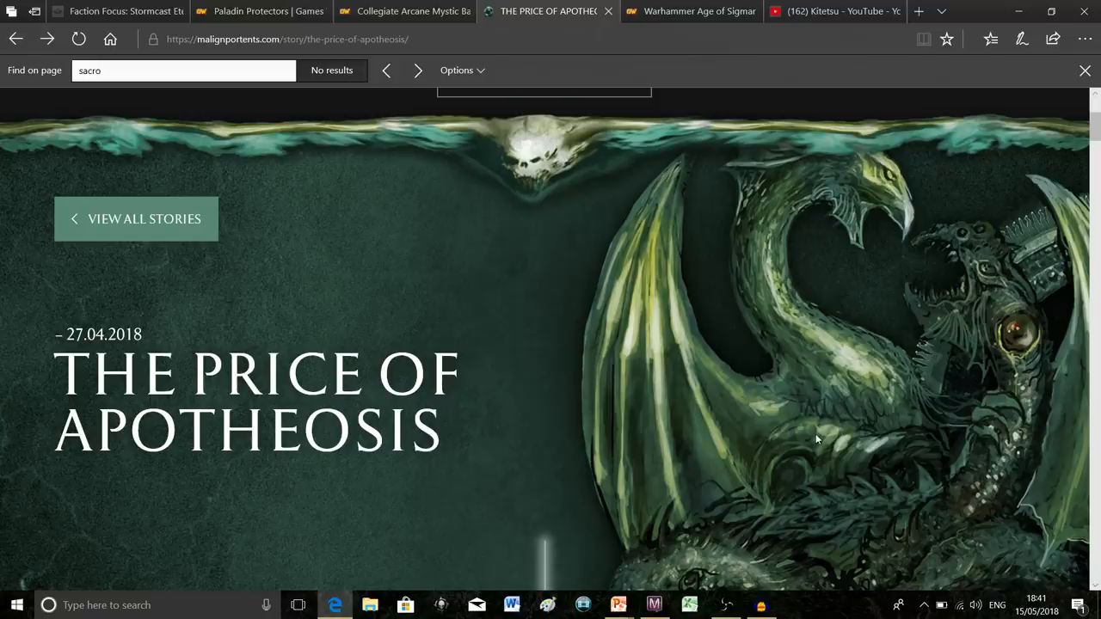
scroll(564, 386, "down", 8)
scroll(602, 362, "down", 8)
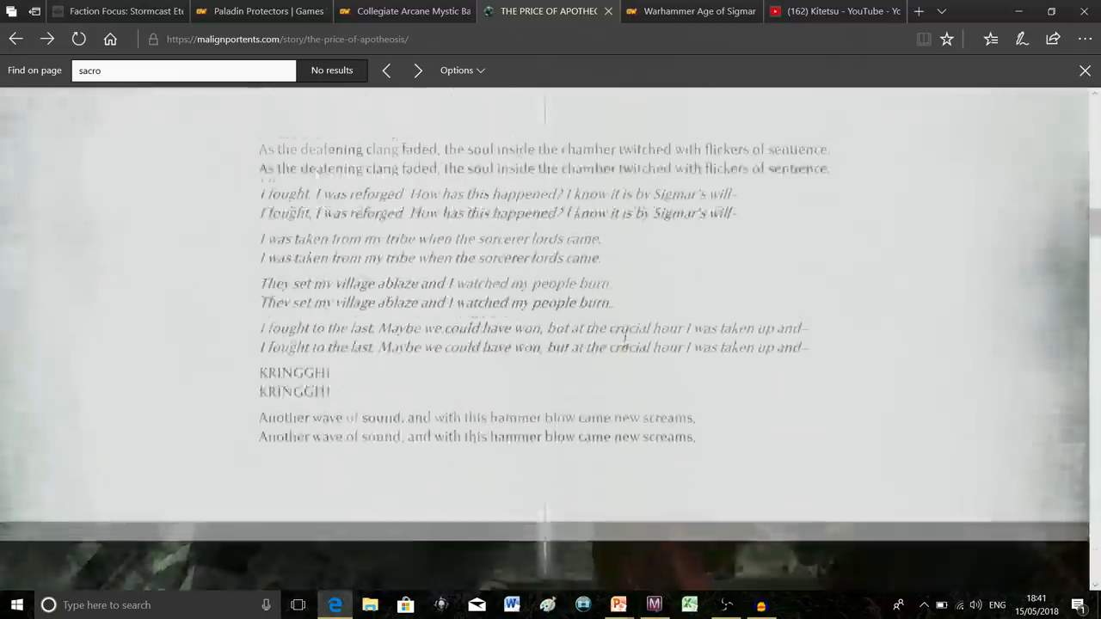
scroll(619, 344, "down", 6)
scroll(626, 332, "down", 2)
scroll(626, 332, "down", 5)
Step: Return to the article and view the Lord-Arcanum model photo enlarged
key("ctrl+1")
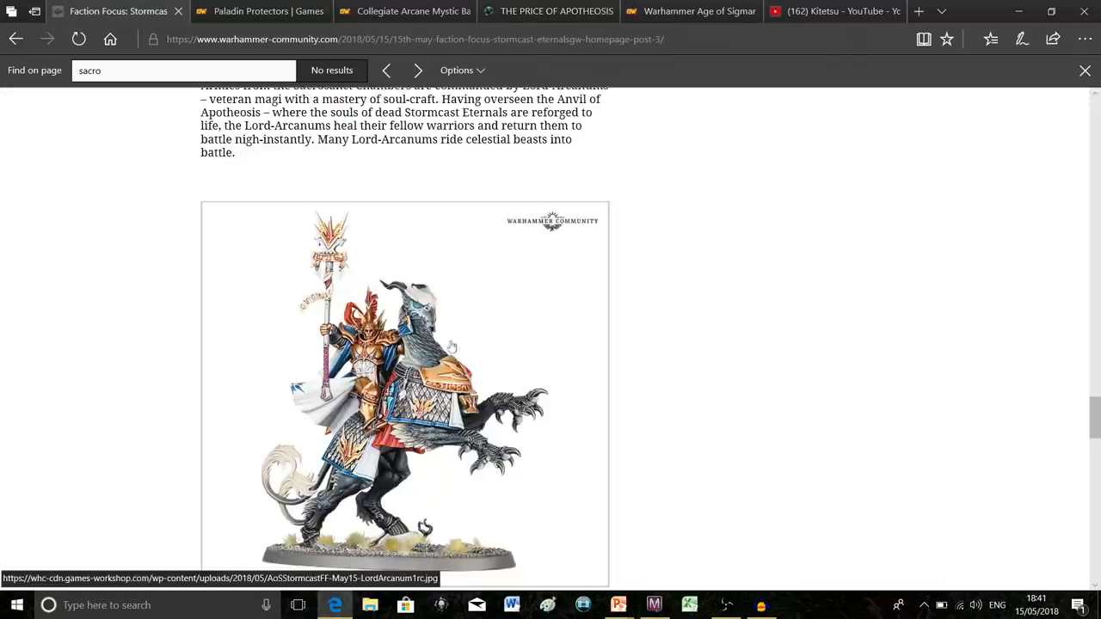
left_click(448, 344)
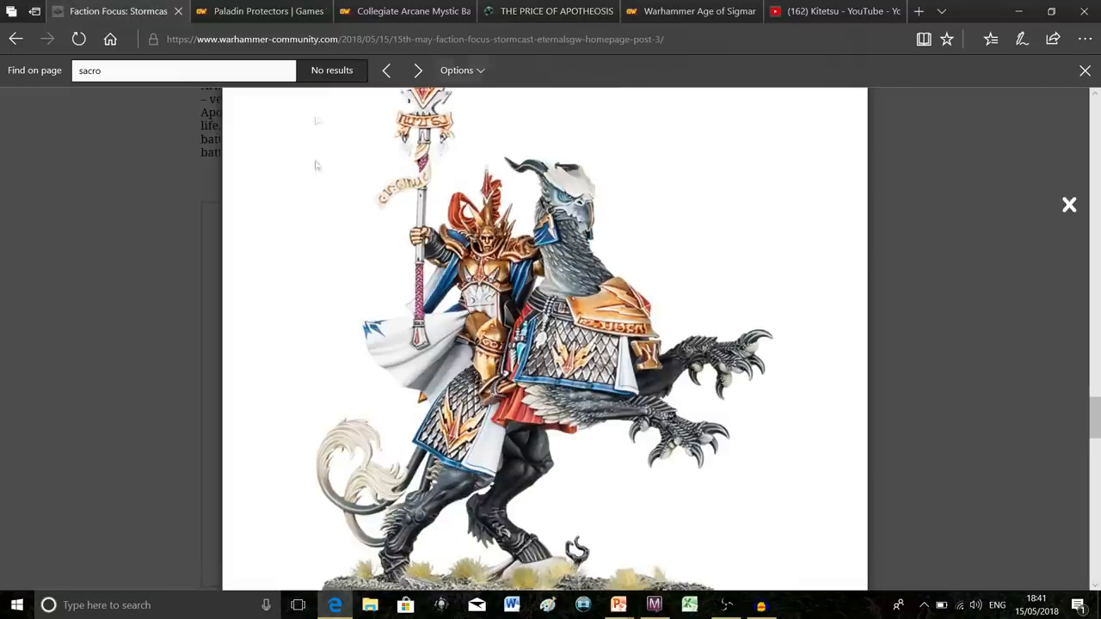
left_click(1018, 246)
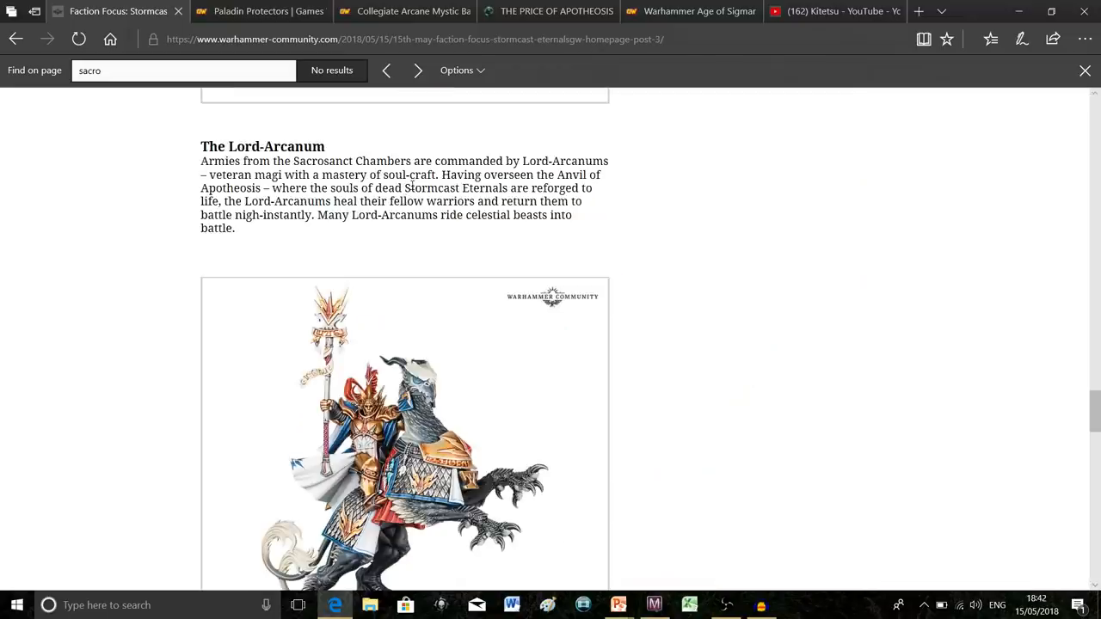
Step: Select the text about reforging dead Stormcast Eternals, then re-examine the Lord-Arcanum photo
mouse_move(354, 186)
left_mouse_down()
mouse_move(400, 203)
mouse_move(401, 227)
mouse_move(317, 215)
left_mouse_up()
left_click(413, 197)
scroll(436, 206, "down", 3)
left_click(512, 309)
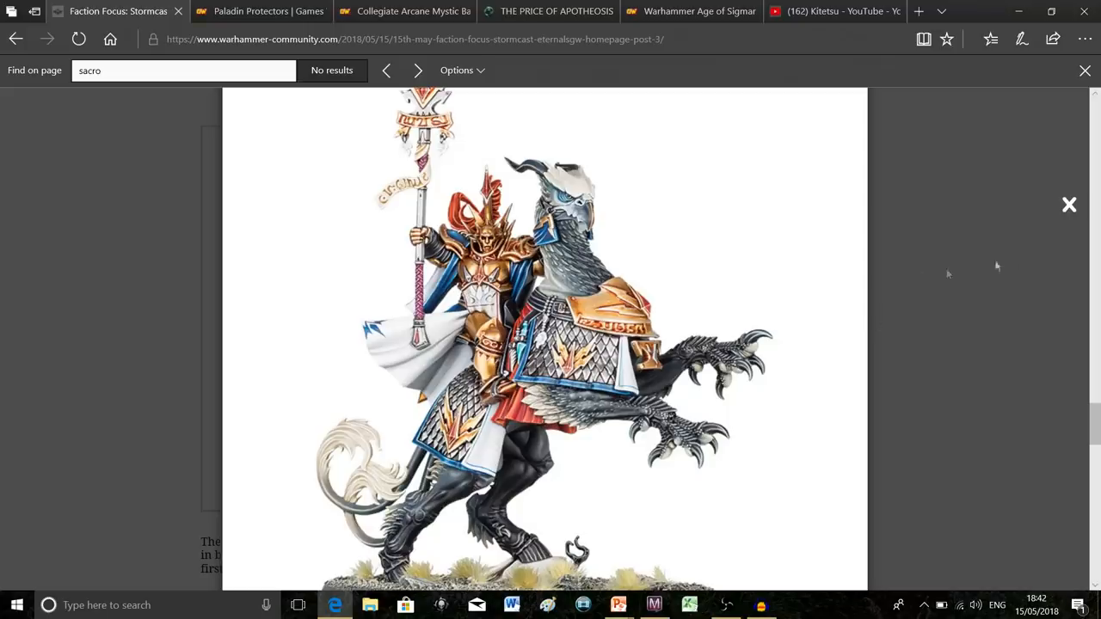
left_click(1070, 205)
scroll(695, 250, "down", 5)
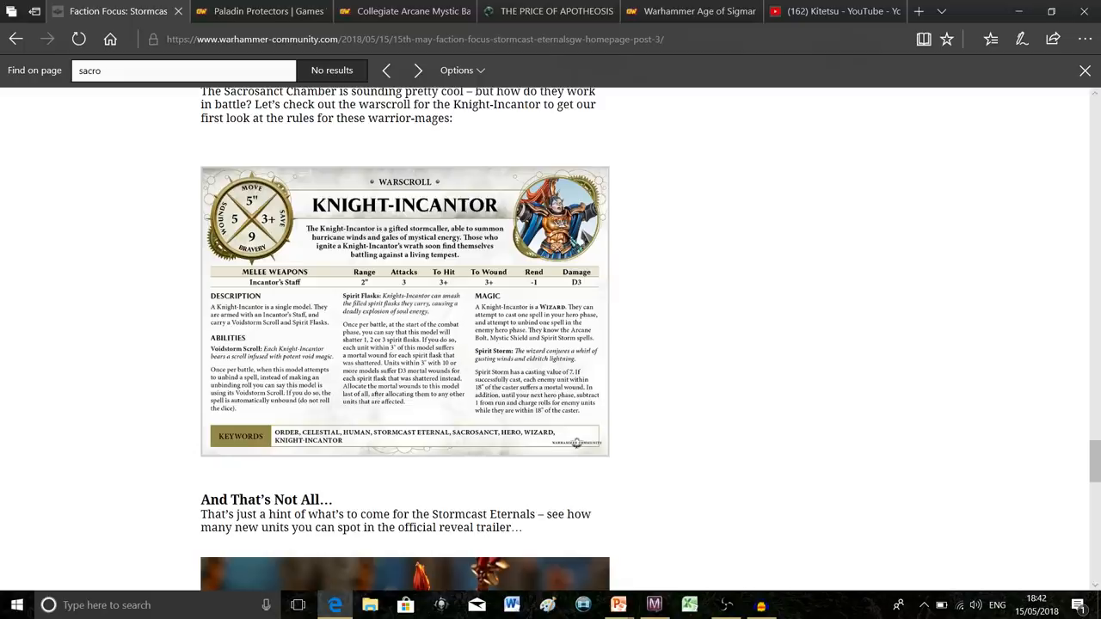
left_click(570, 184)
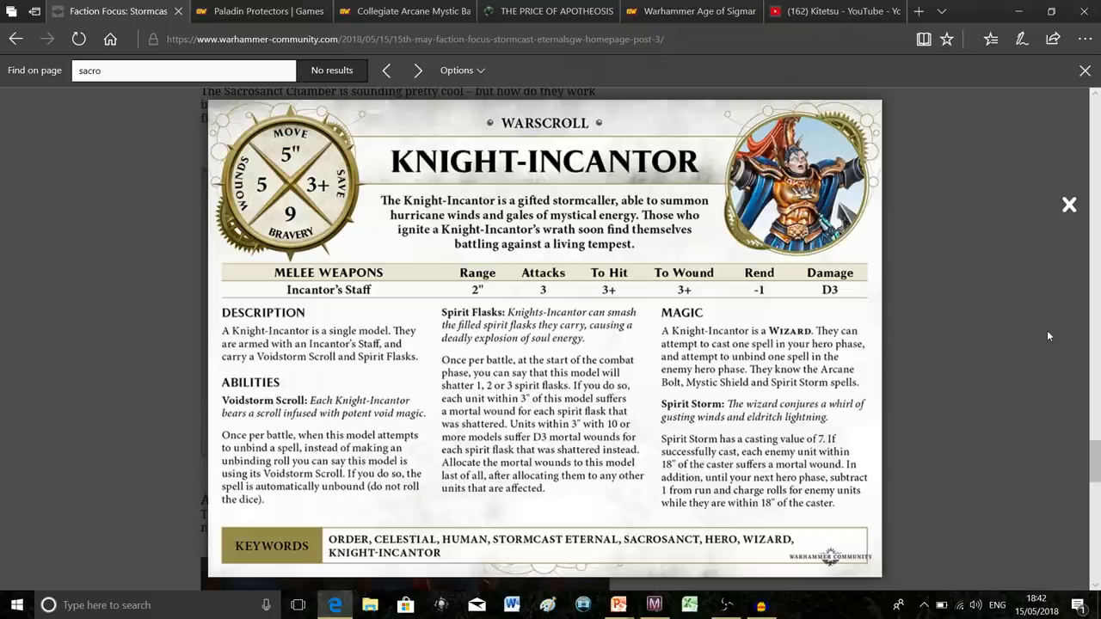
scroll(1047, 330, "down", 1)
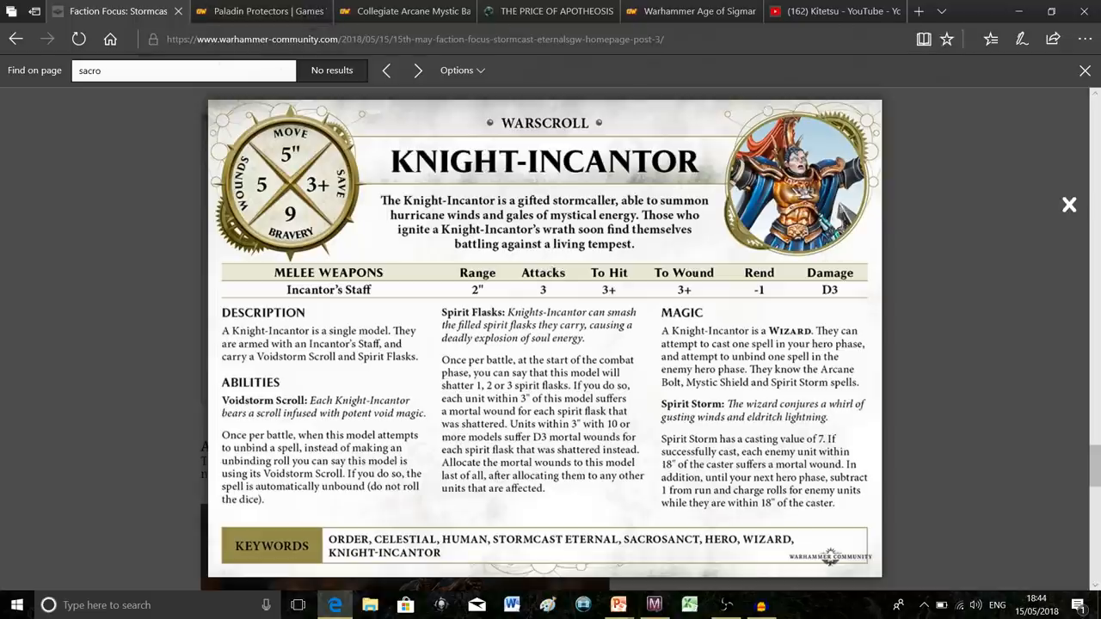
Step: View the Sequitors photo enlarged, then bring the Knight-Incantor warscroll back up enlarged
left_click(1068, 207)
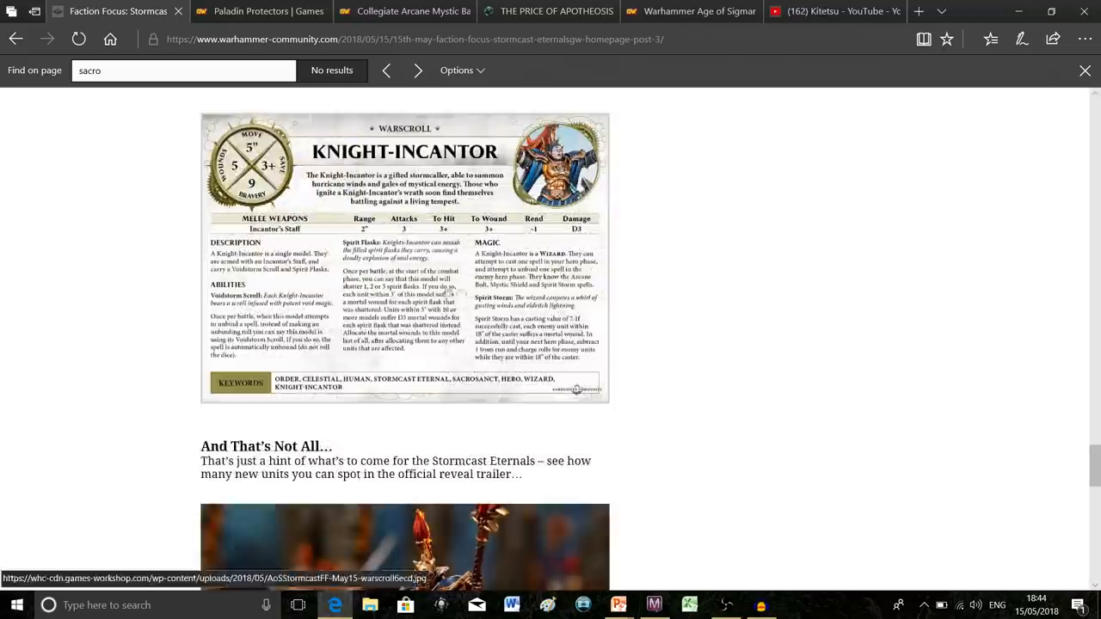
scroll(449, 294, "up", 10)
scroll(449, 295, "up", 10)
scroll(449, 294, "up", 8)
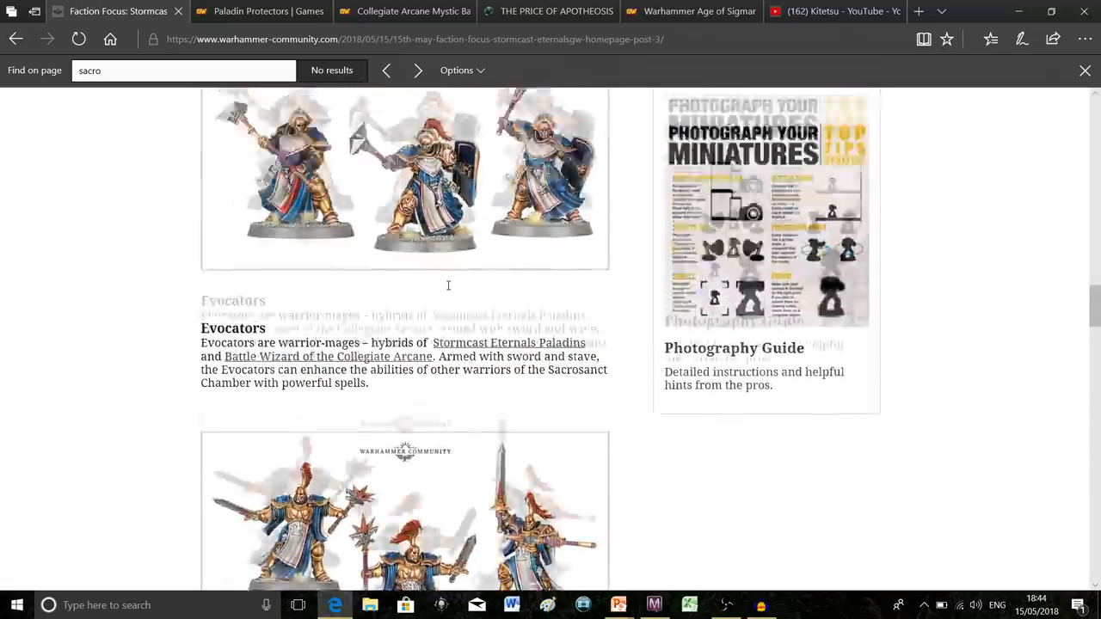
scroll(449, 294, "up", 3)
left_click(405, 172)
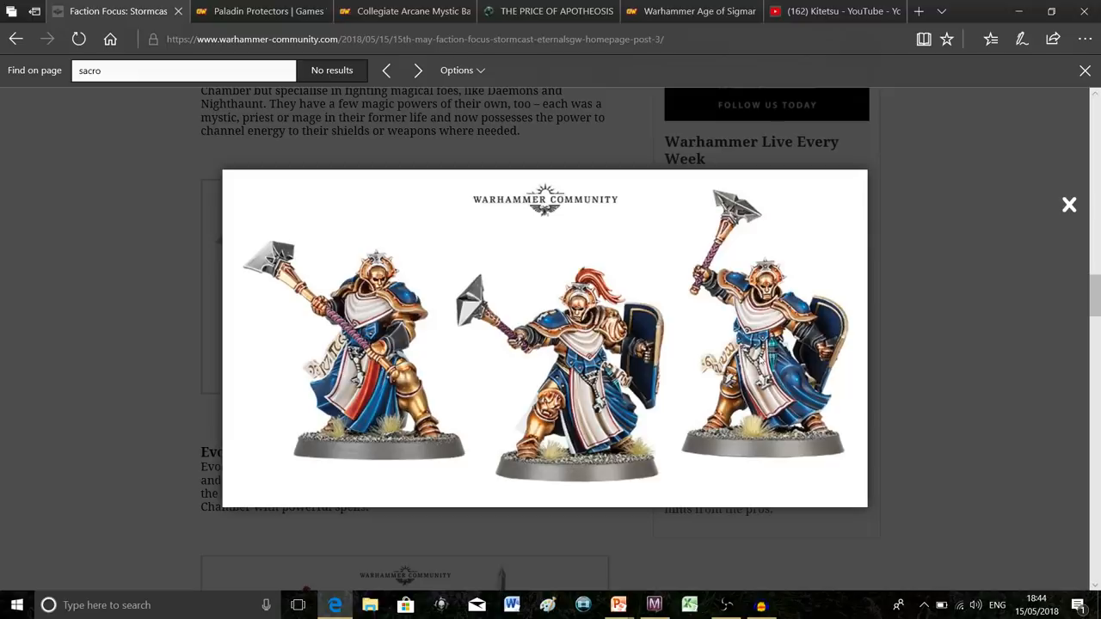
left_click(1069, 204)
scroll(550, 344, "down", 8)
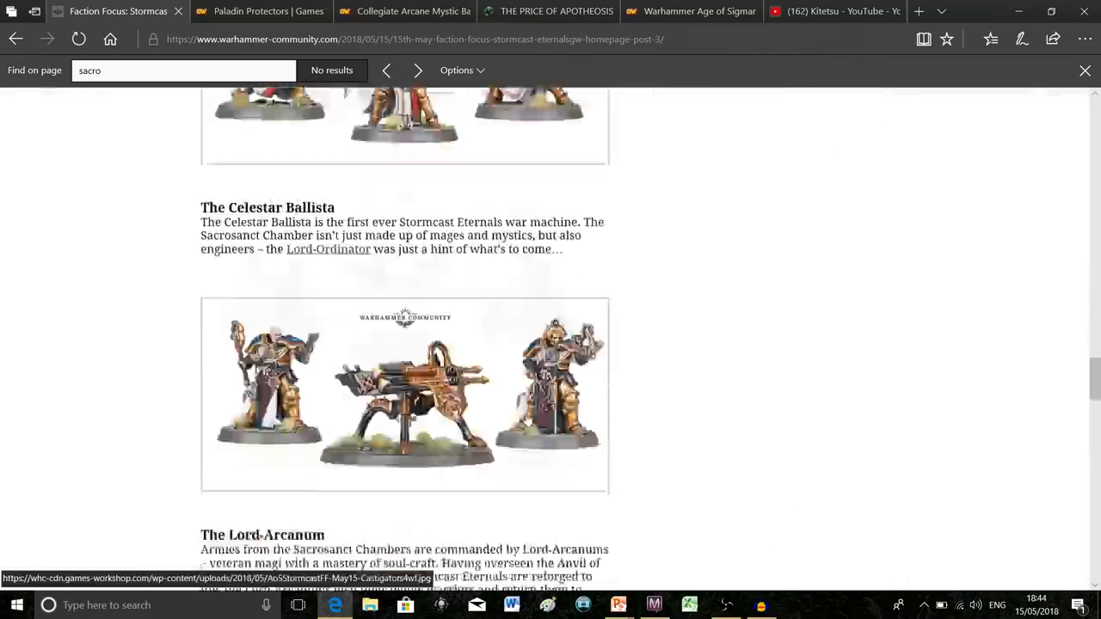
scroll(550, 344, "down", 8)
scroll(515, 416, "down", 8)
scroll(515, 415, "up", 5)
left_click(514, 416)
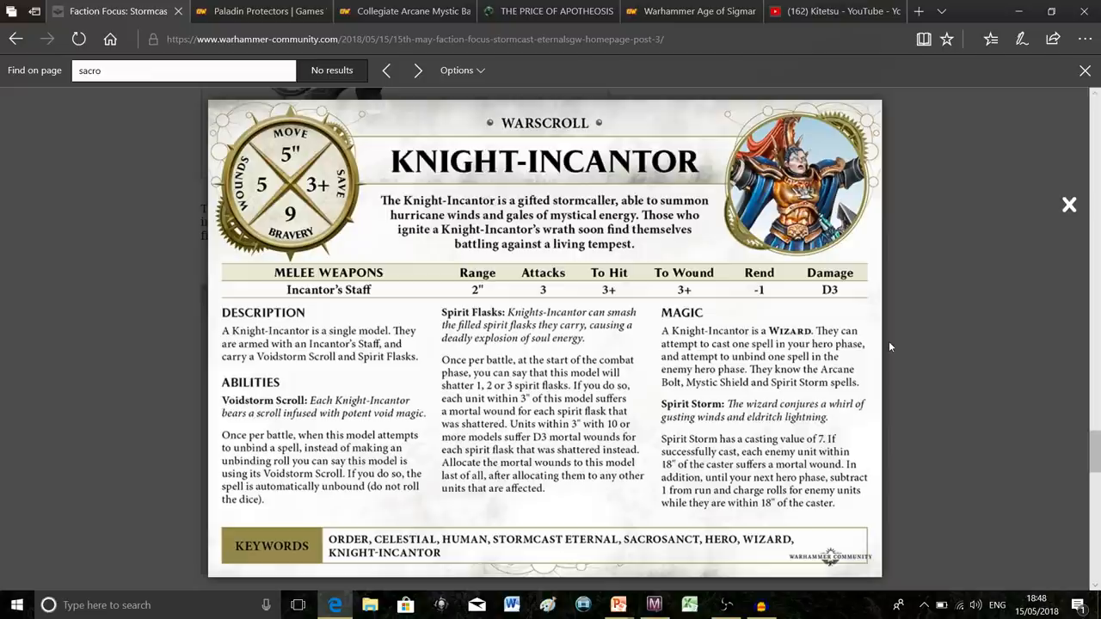
Step: Close the enlarged Knight-Incantor warscroll to return to the article
left_click(1069, 205)
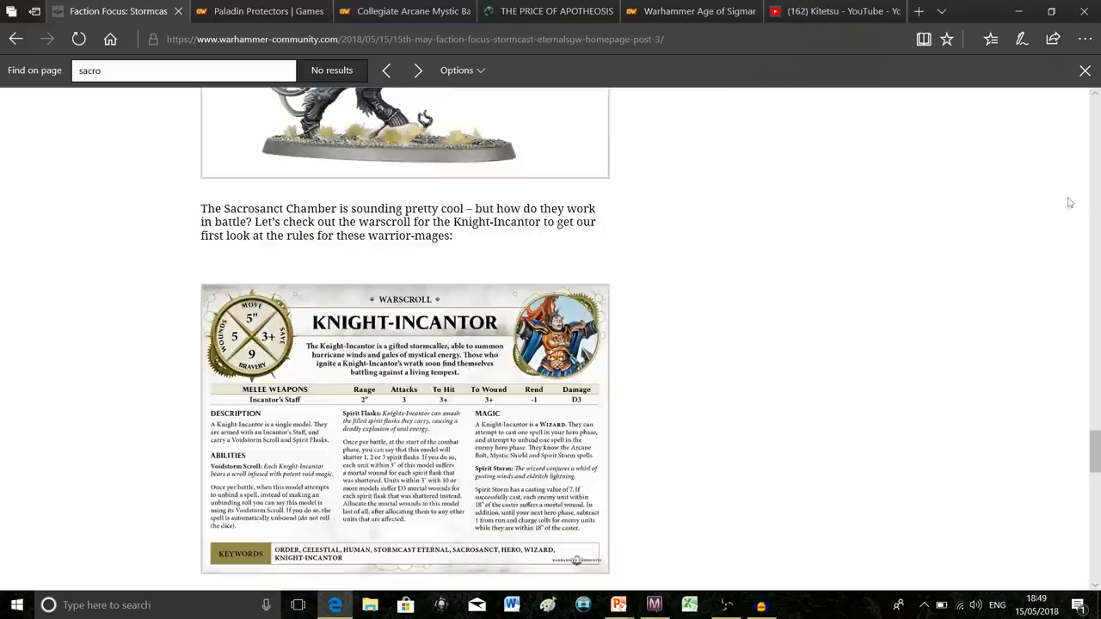
scroll(662, 302, "up", 5)
scroll(667, 306, "up", 5)
scroll(667, 307, "up", 5)
scroll(667, 306, "up", 5)
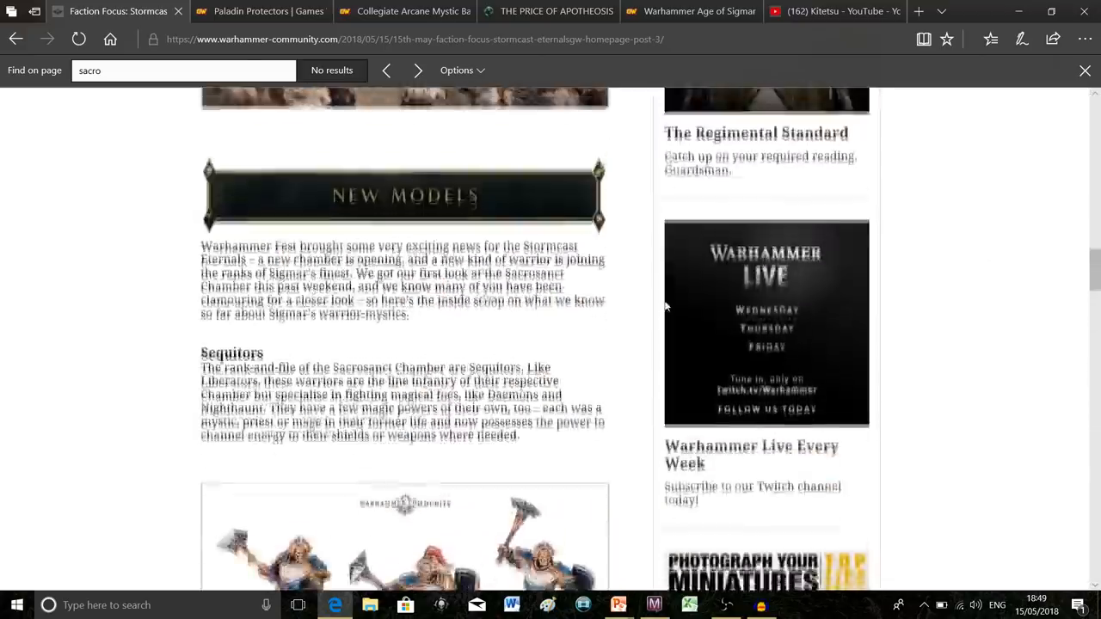
scroll(666, 306, "up", 5)
scroll(662, 306, "up", 5)
scroll(659, 307, "up", 5)
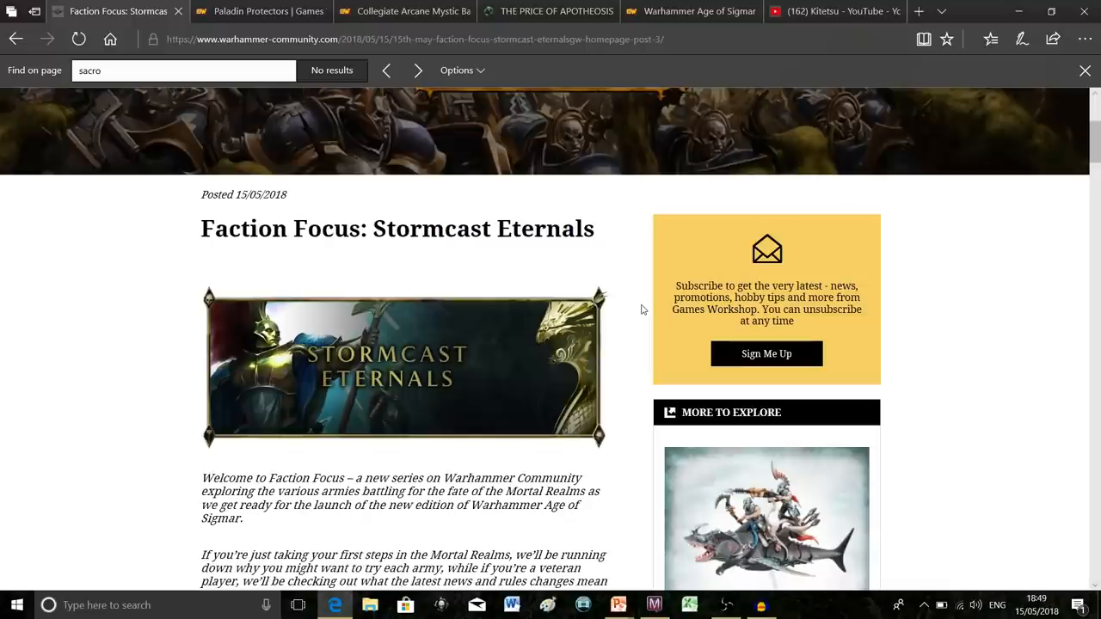